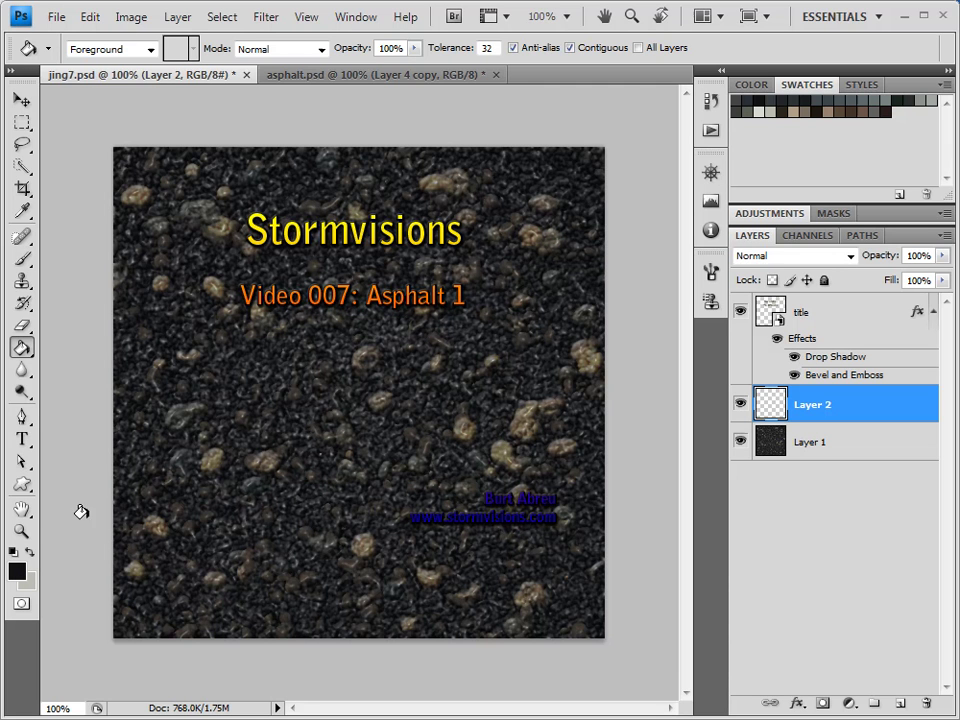
Fill Layer 2 with the near-black colour and add a new empty layer above it.
left_click(464, 424)
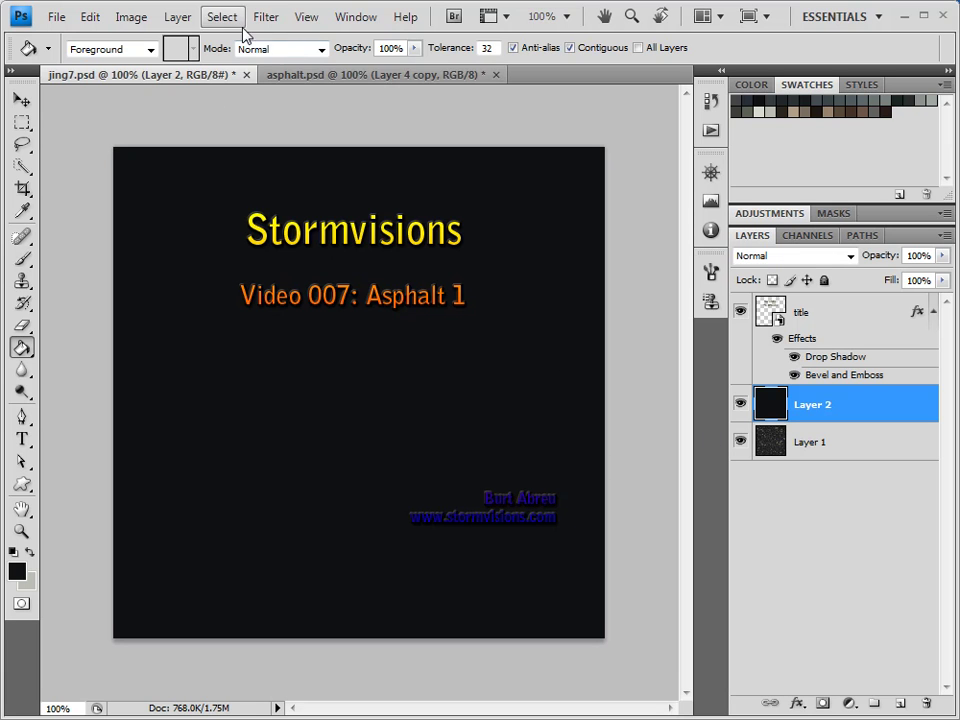
left_click(901, 703)
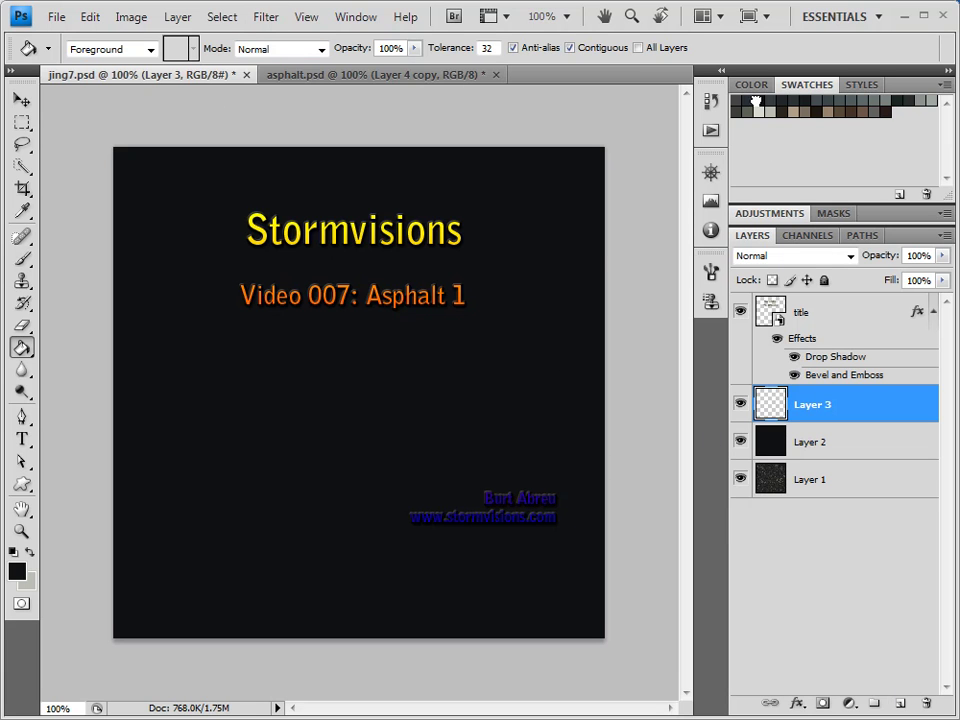
Fill Layer 3 dark and add 49.5% Uniform, Monochromatic noise.
left_click(414, 412)
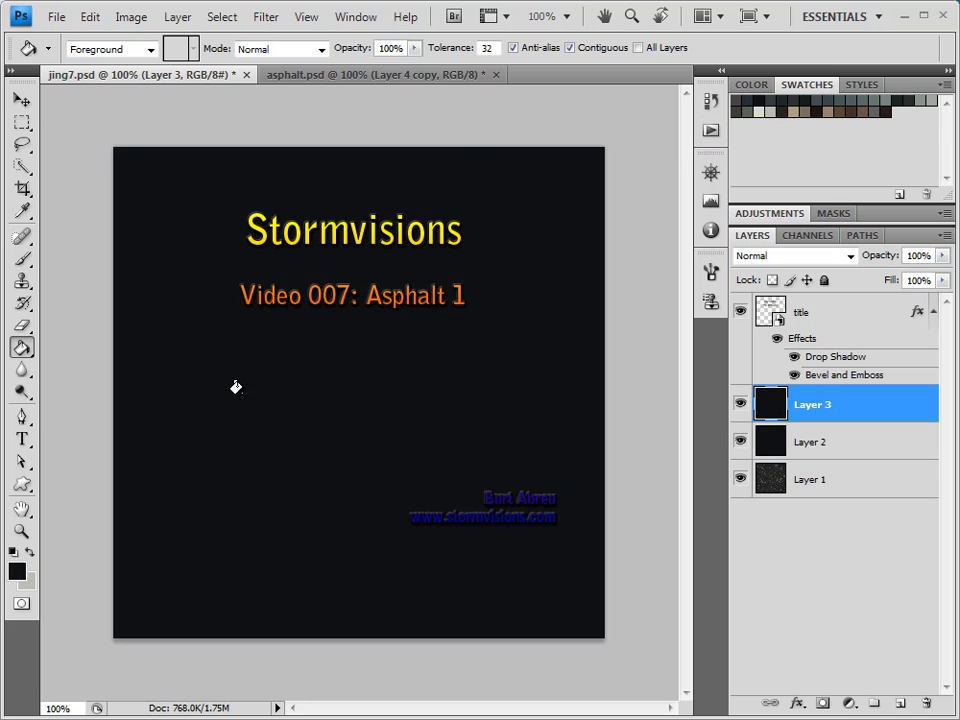
left_click(263, 18)
mouse_move(287, 231)
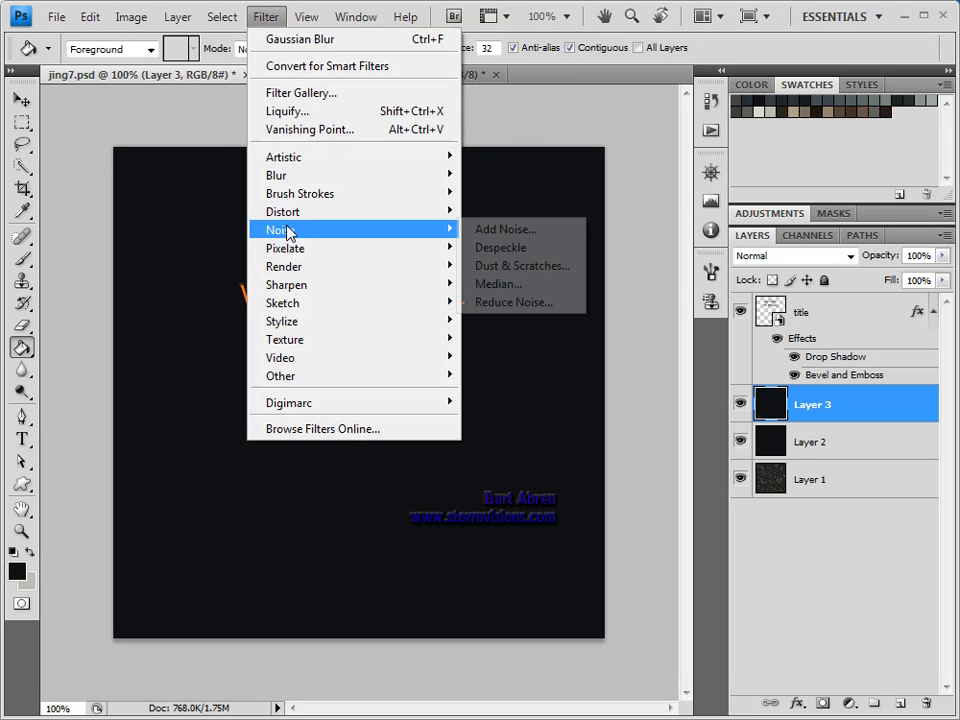
left_click(530, 231)
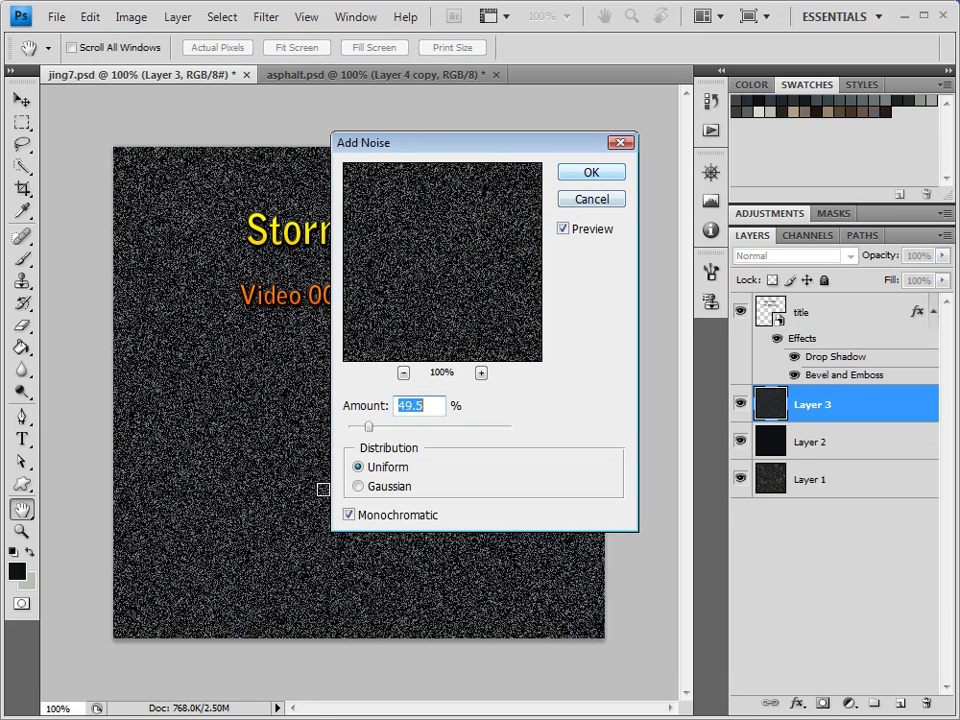
left_click(591, 173)
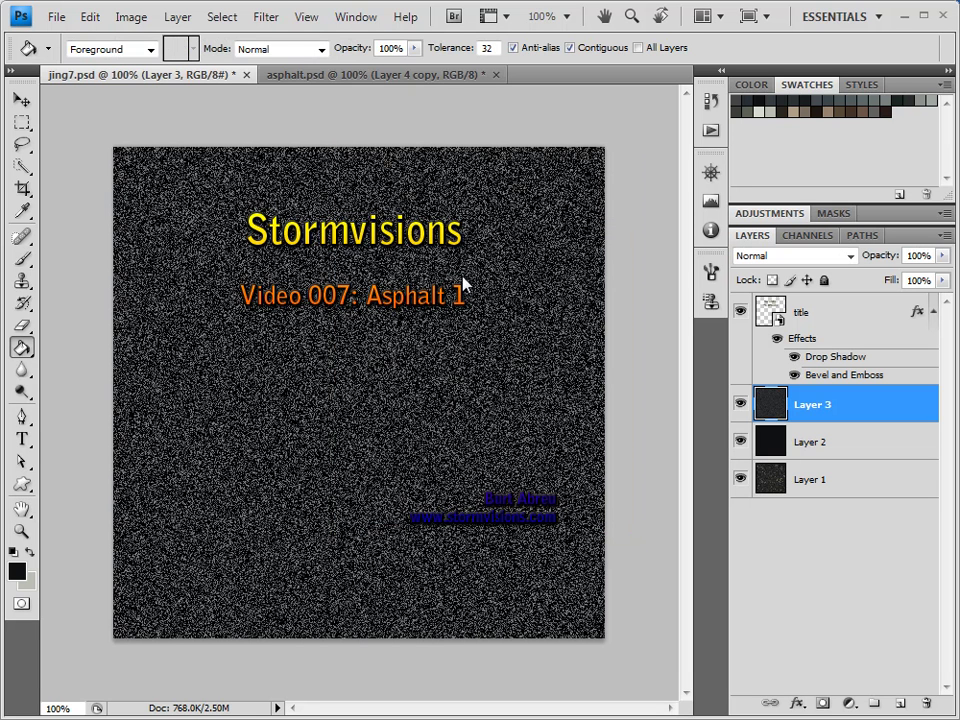
Soften the noise with a 1.0-pixel Gaussian Blur, then select the whole canvas.
left_click(265, 17)
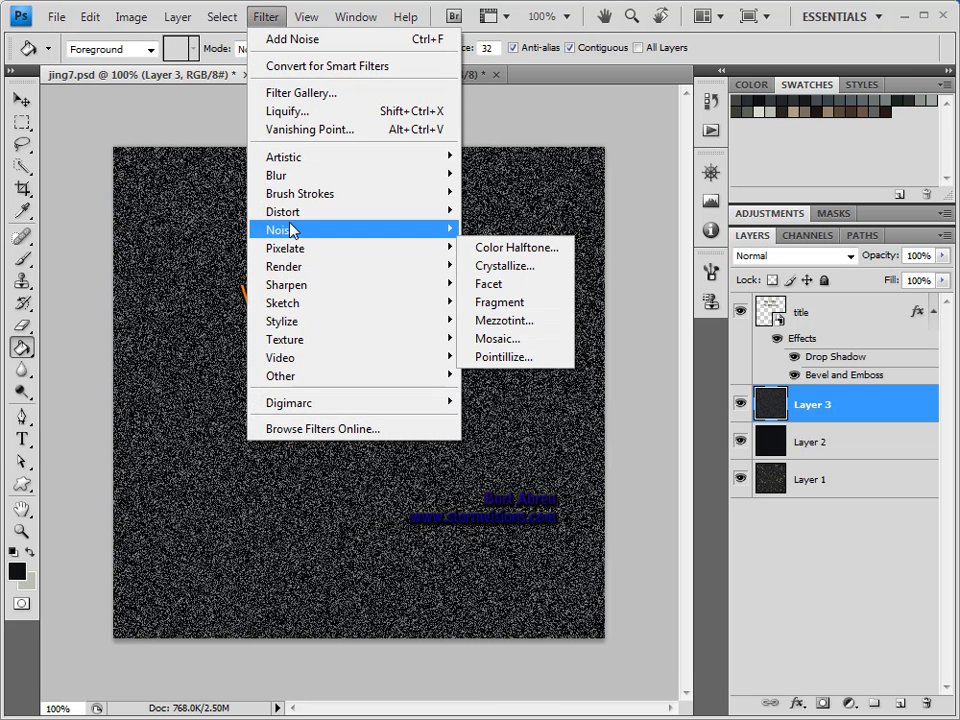
mouse_move(290, 177)
left_click(513, 247)
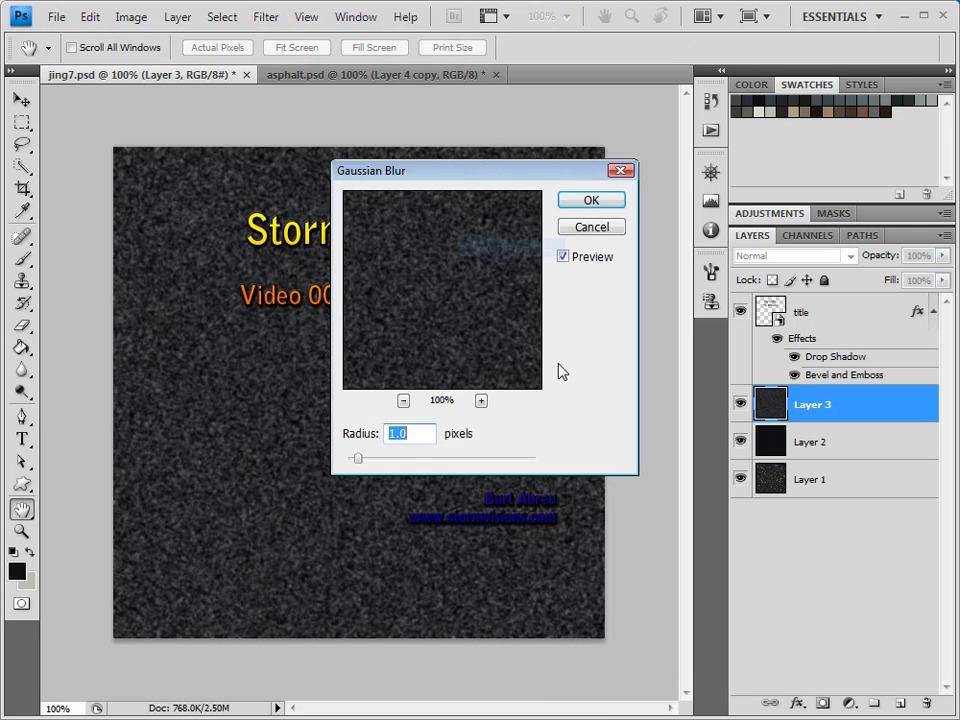
left_click(585, 202)
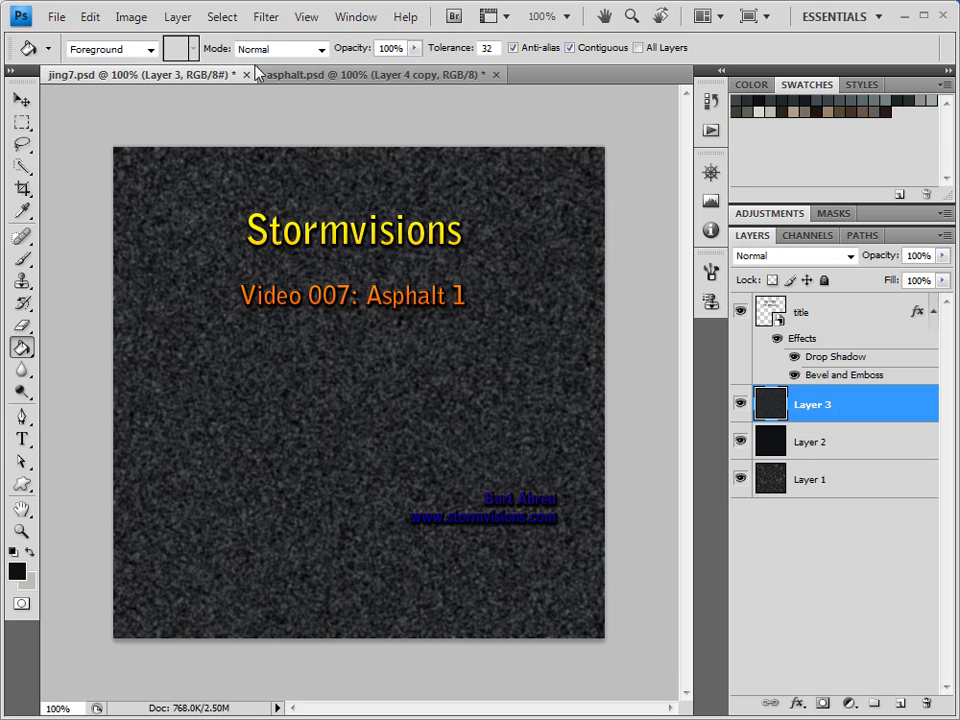
left_click(224, 18)
left_click(234, 37)
Copy the blurred noise texture and add a layer mask to Layer 3.
left_click(95, 18)
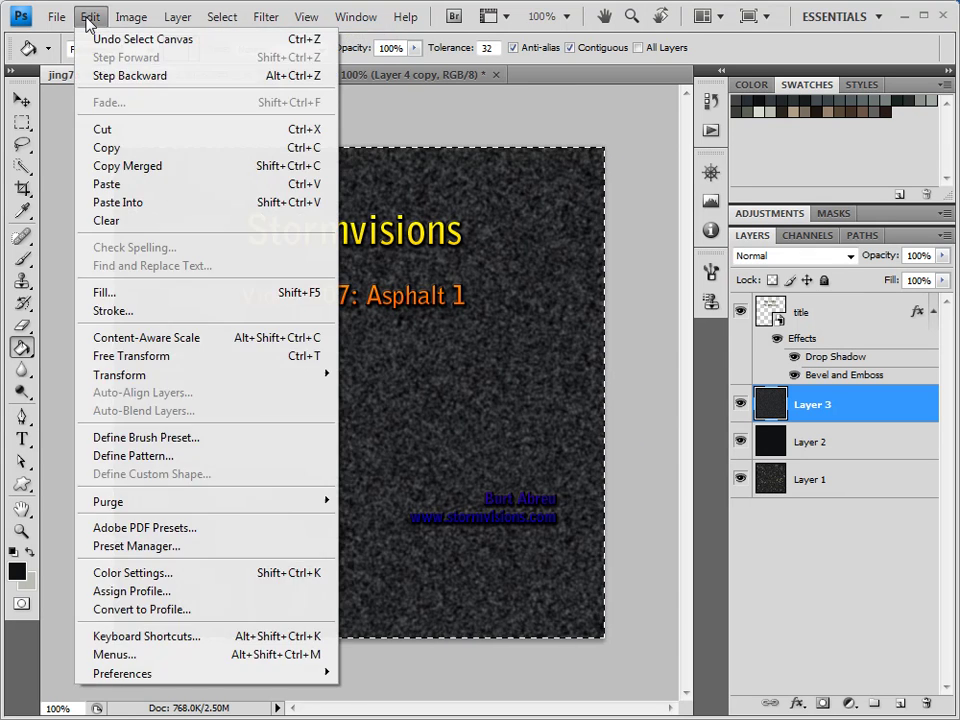
left_click(107, 146)
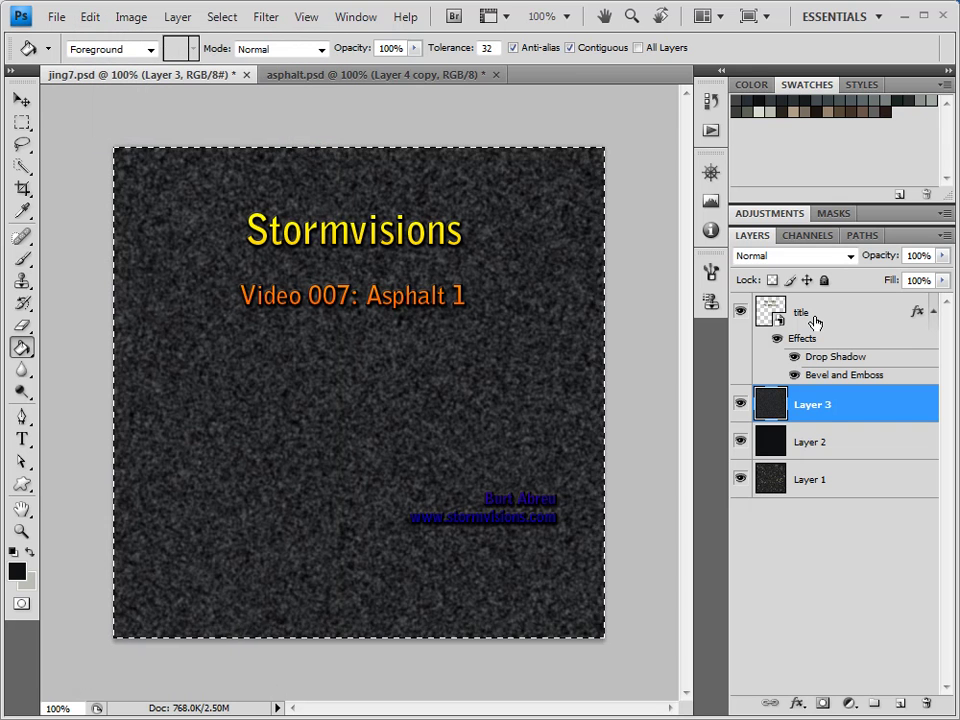
left_click(822, 703)
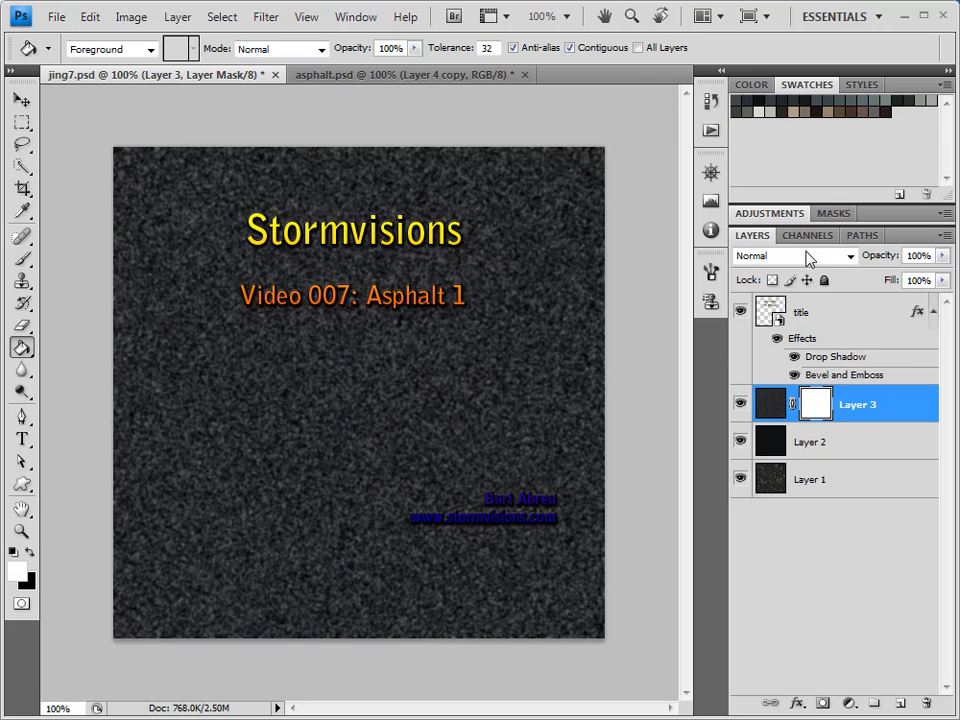
Paste the noise into the Layer 3 Mask channel, then return to the RGB composite and Layers.
left_click(806, 236)
left_click(741, 405)
key("x")
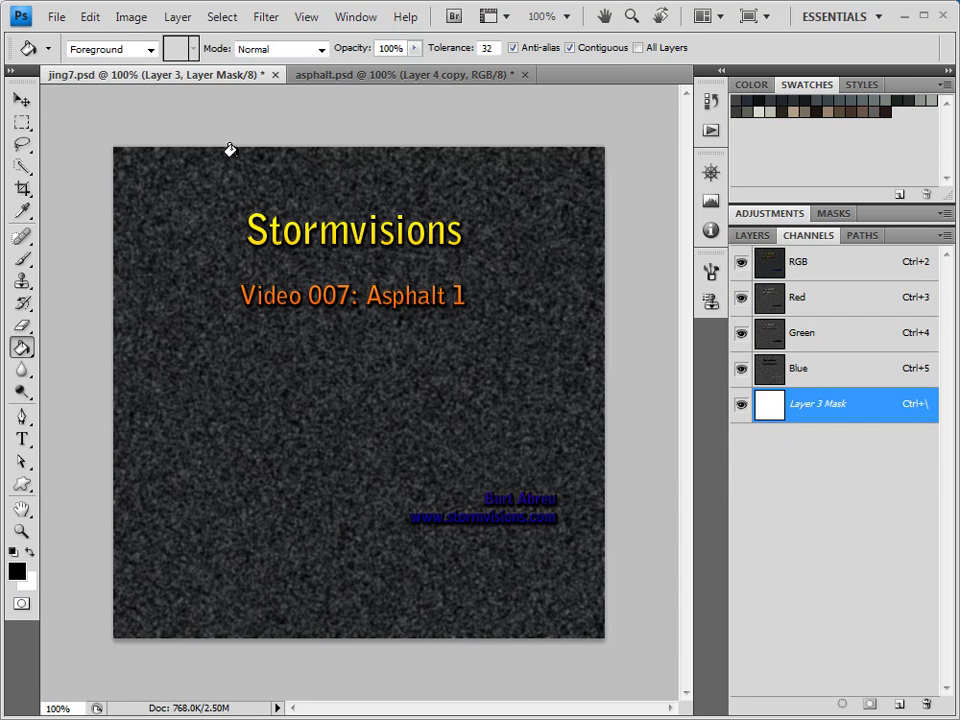
left_click(90, 17)
left_click(118, 208)
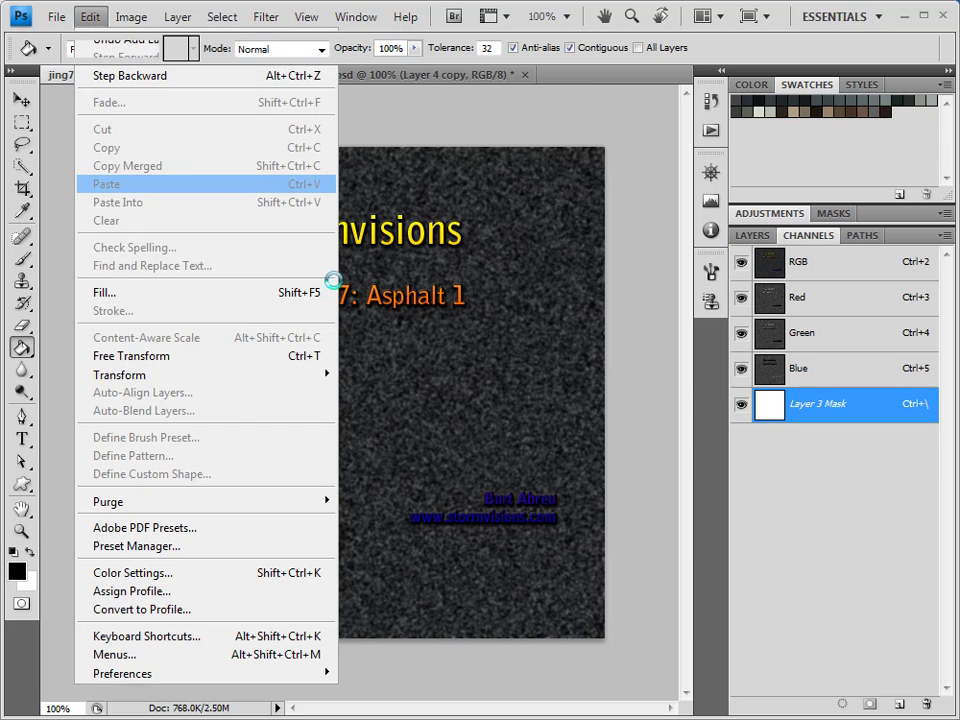
left_click(741, 405)
left_click(805, 266)
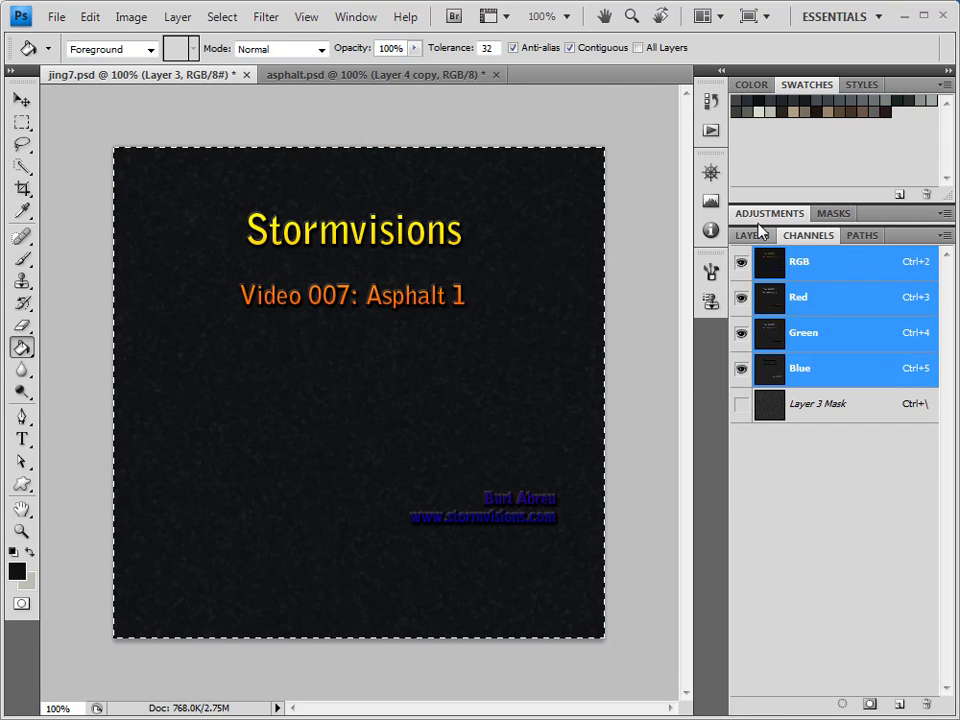
left_click(752, 236)
Add a Bevel and Emboss to Layer 3: Outer Bevel, Chisel Soft, size 3 px, depth 93%.
left_click(794, 703)
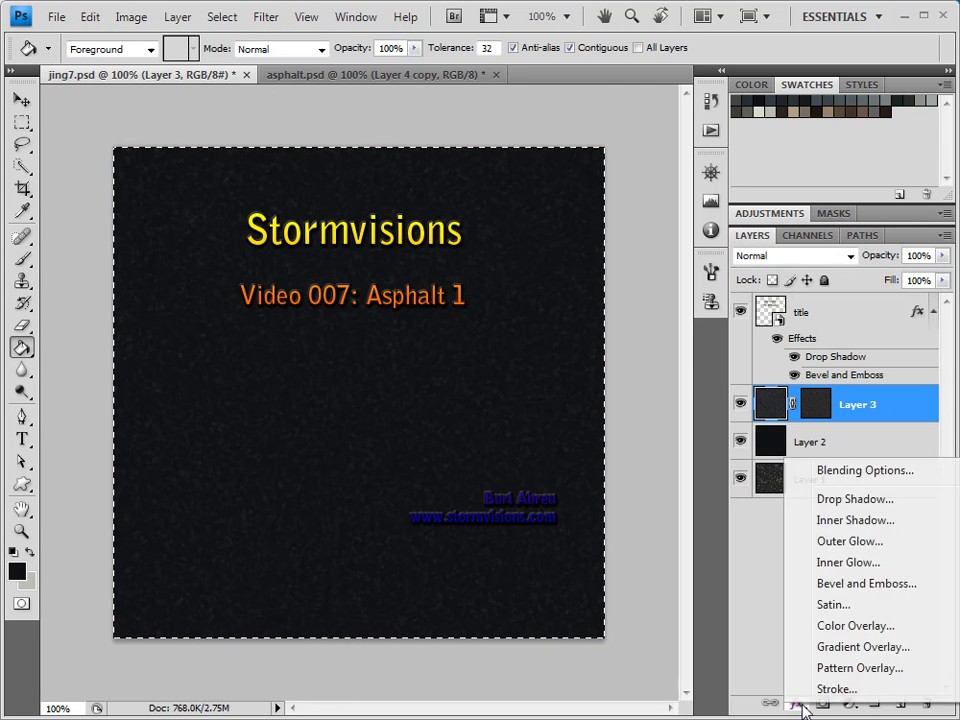
left_click(850, 583)
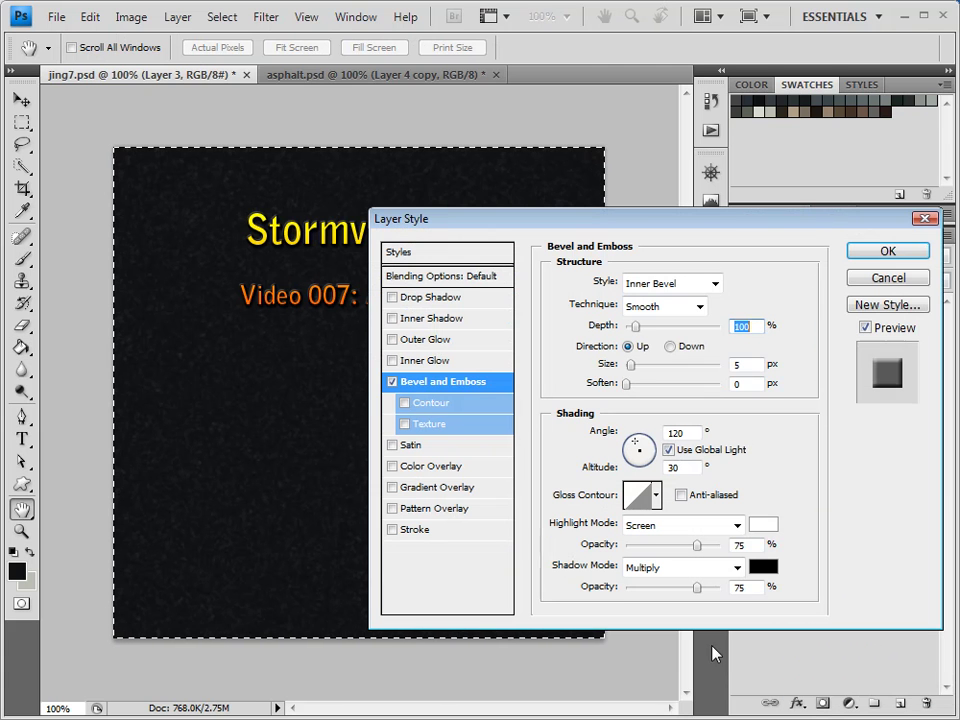
left_click(713, 283)
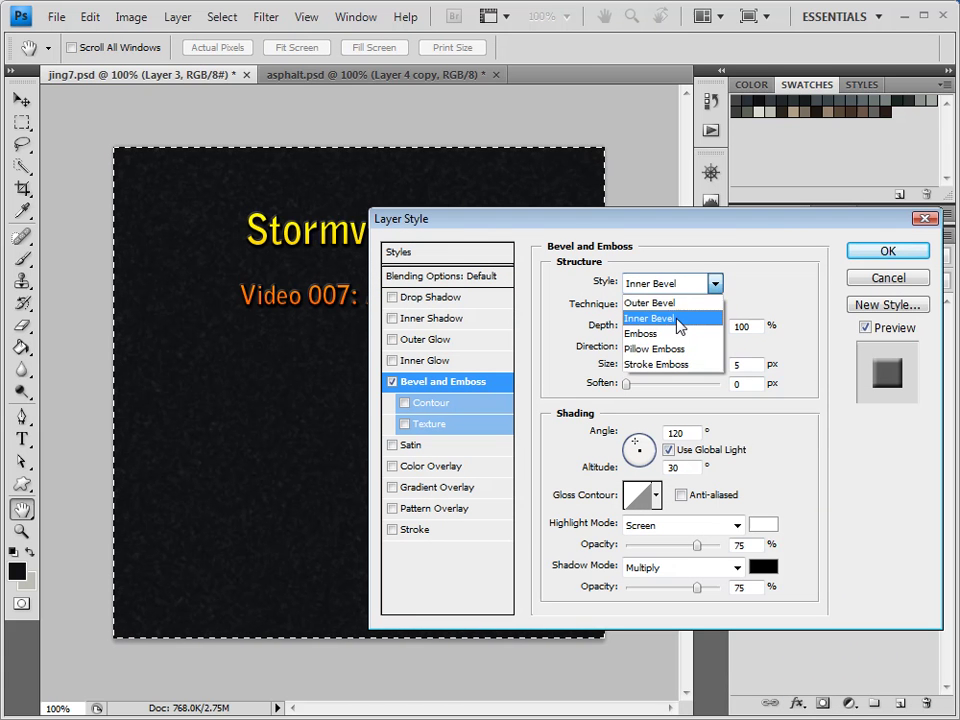
left_click(672, 303)
left_click(701, 308)
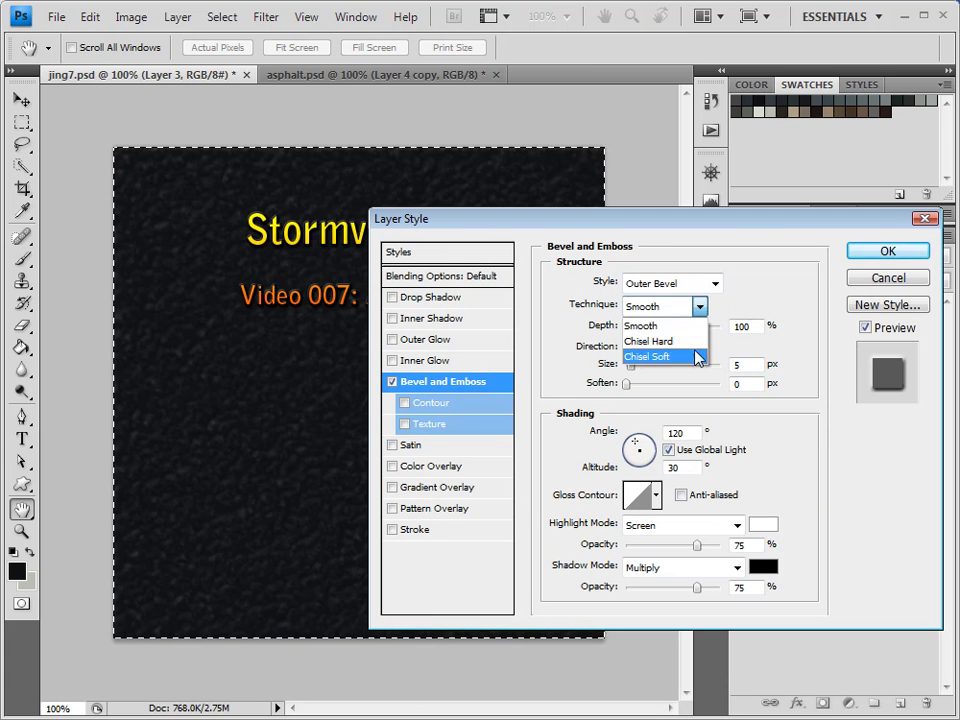
left_click(693, 357)
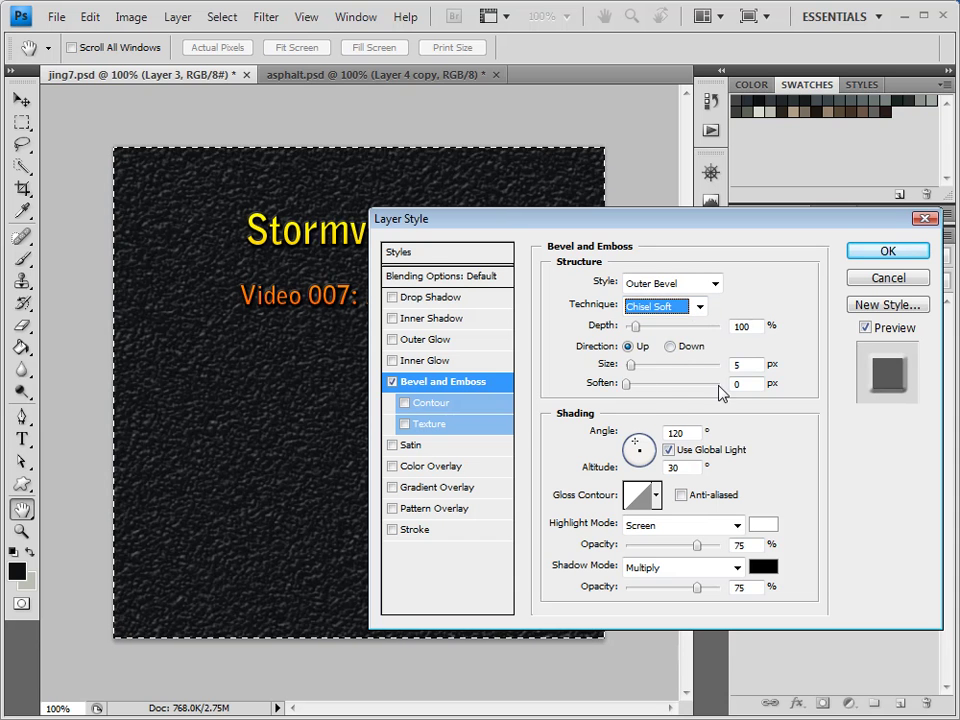
double_click(751, 366)
type("2")
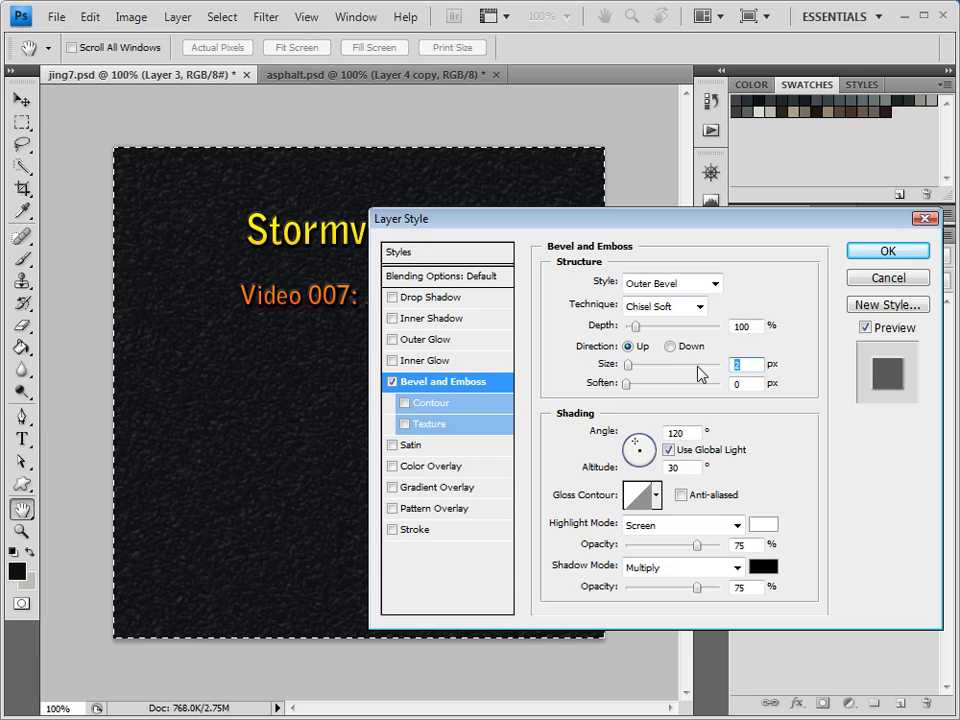
type("3")
mouse_move(638, 332)
left_mouse_down()
mouse_move(651, 332)
mouse_move(636, 334)
left_mouse_up()
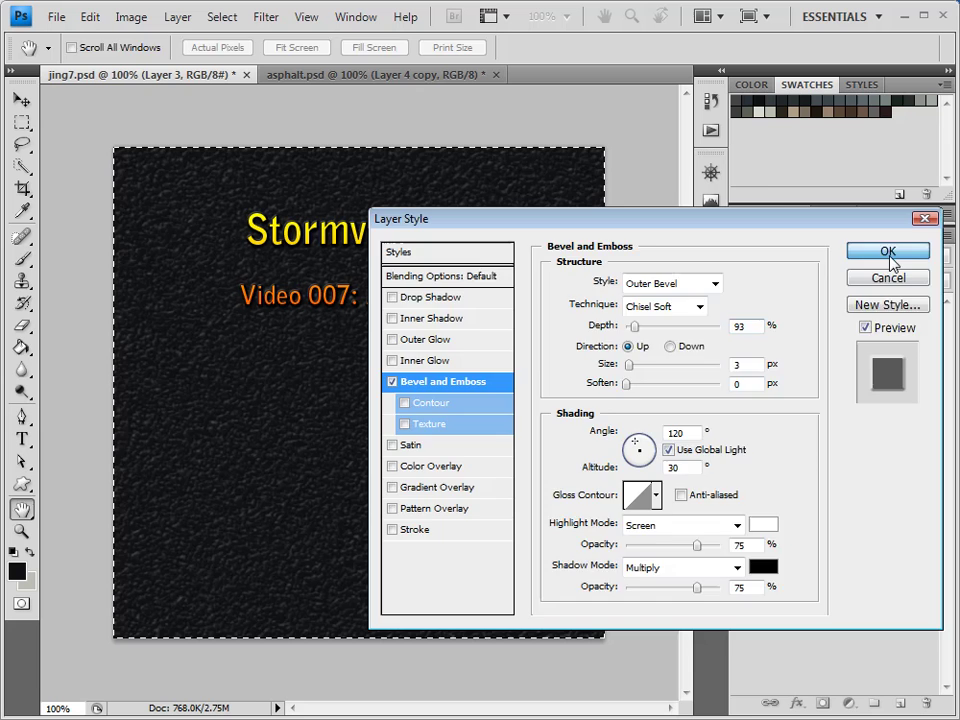
left_click(888, 252)
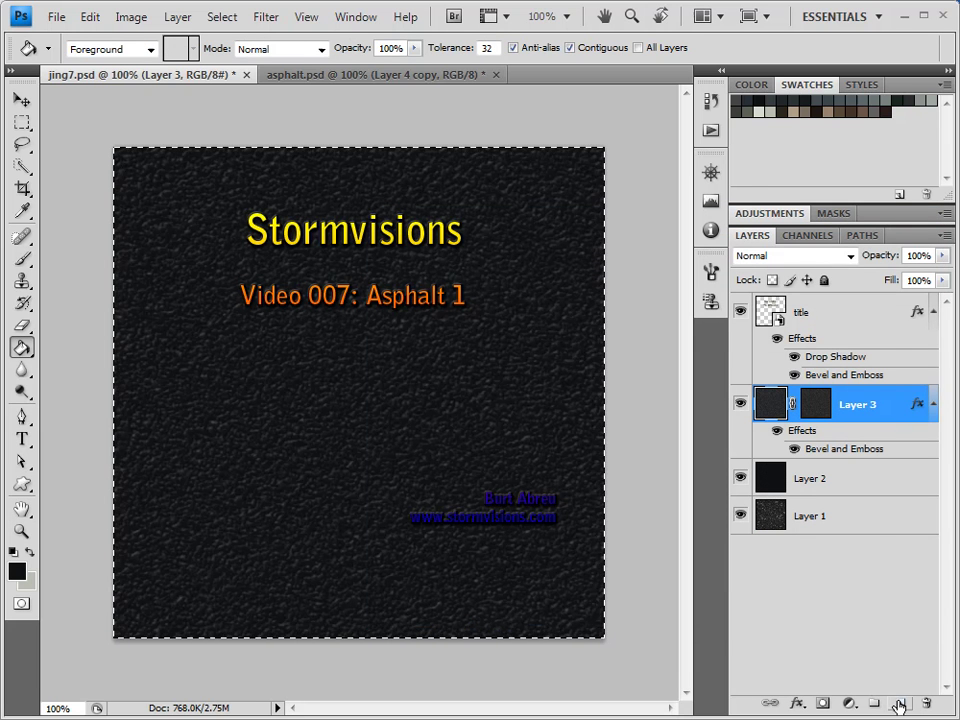
Duplicate Layer 3 as Layer 3 copy.
right_click(889, 412)
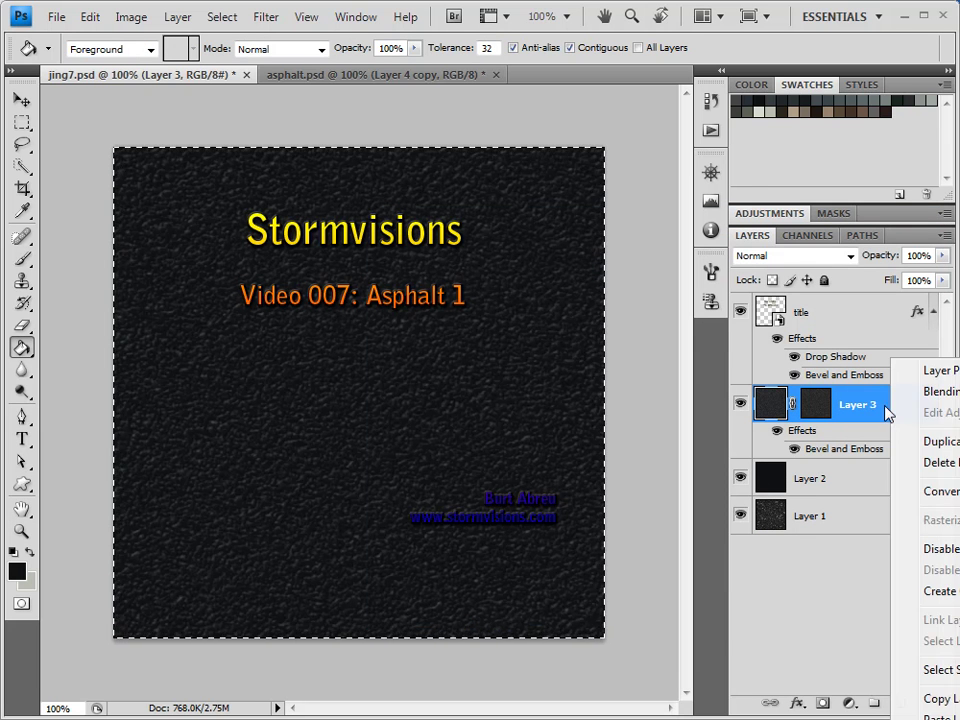
left_click(935, 439)
left_click(650, 250)
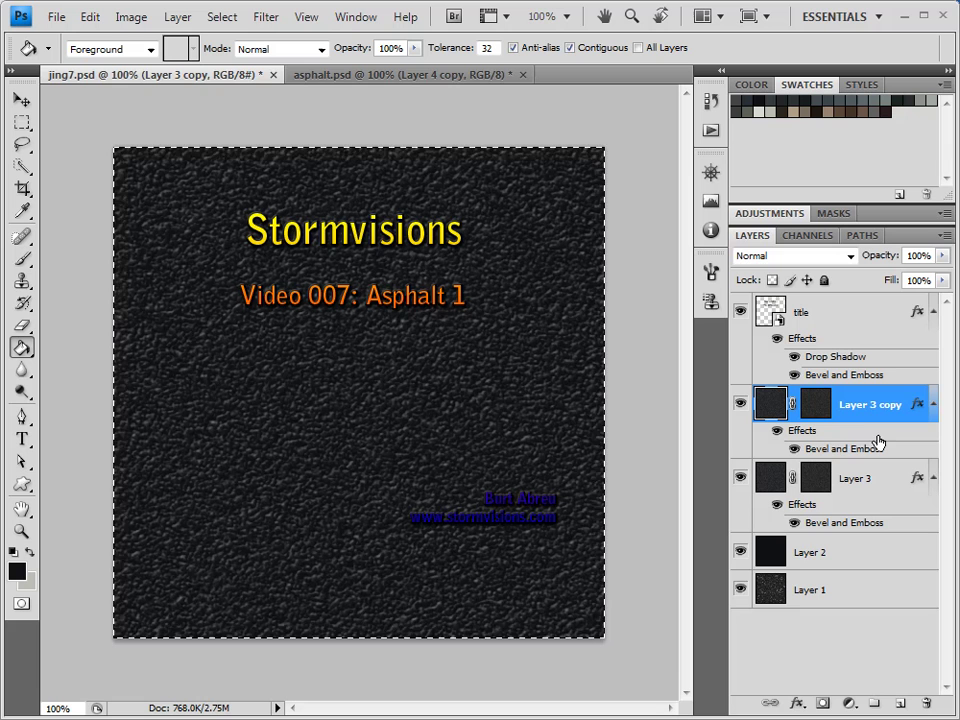
Change Layer 3 copy's bevel to size 1 px with Smooth technique.
double_click(850, 452)
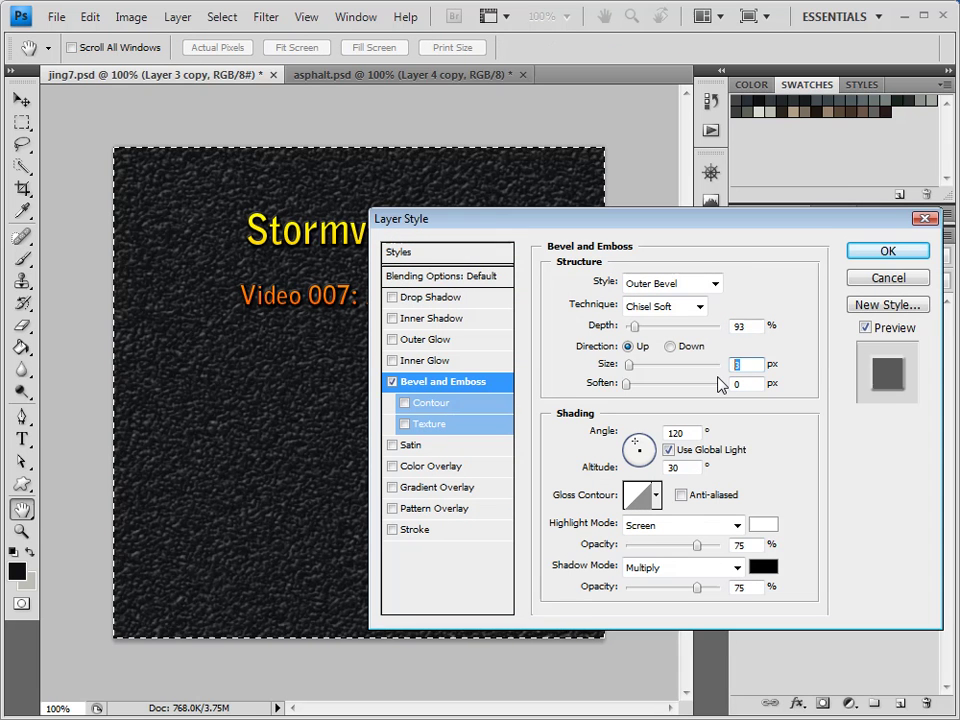
type("1")
left_click(699, 308)
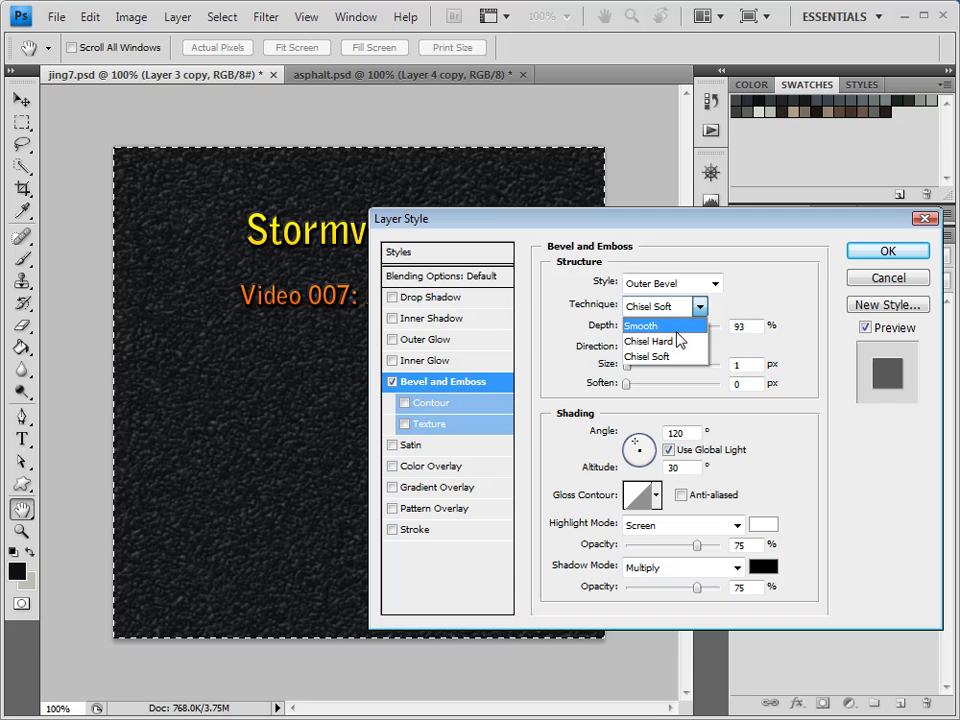
left_click(668, 324)
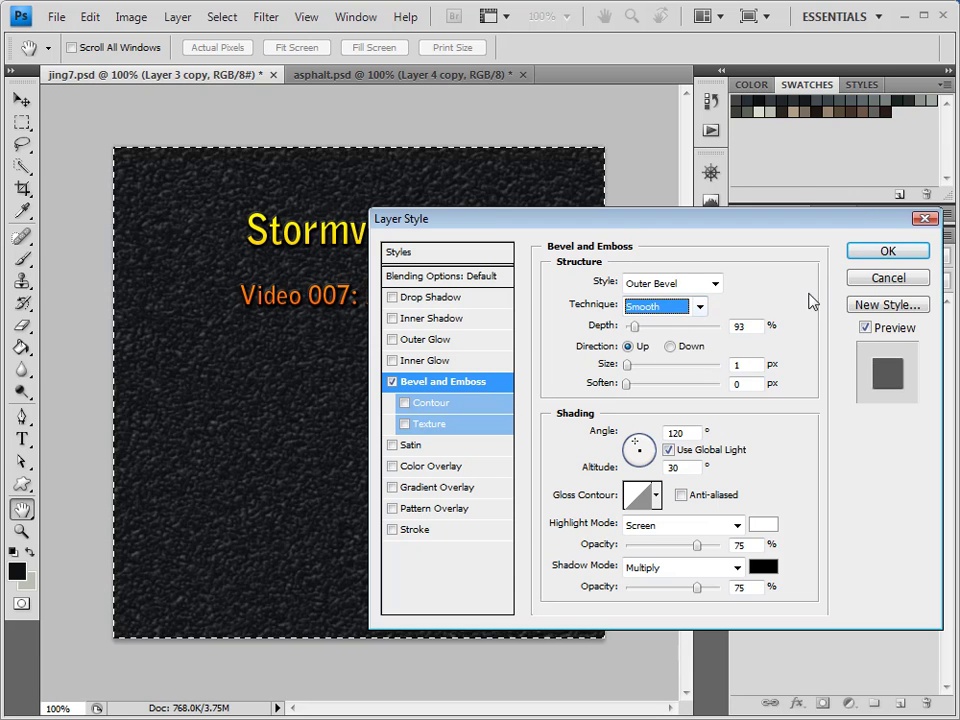
left_click(884, 251)
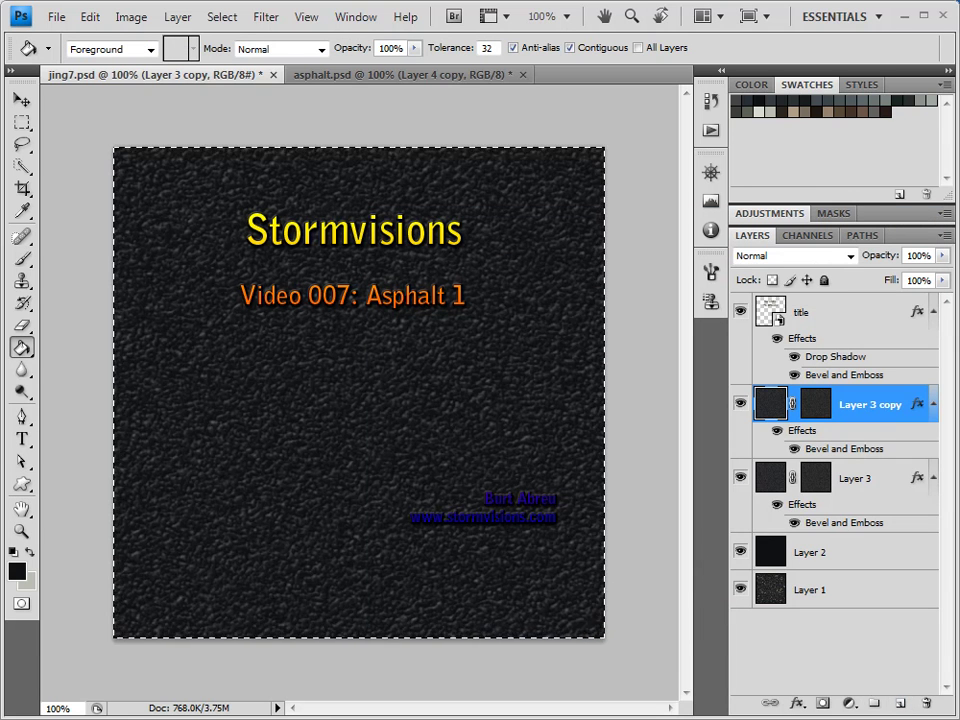
Add empty Layer 4, switch to the Brush tool, and set the foreground to tan b09f88.
left_click(899, 703)
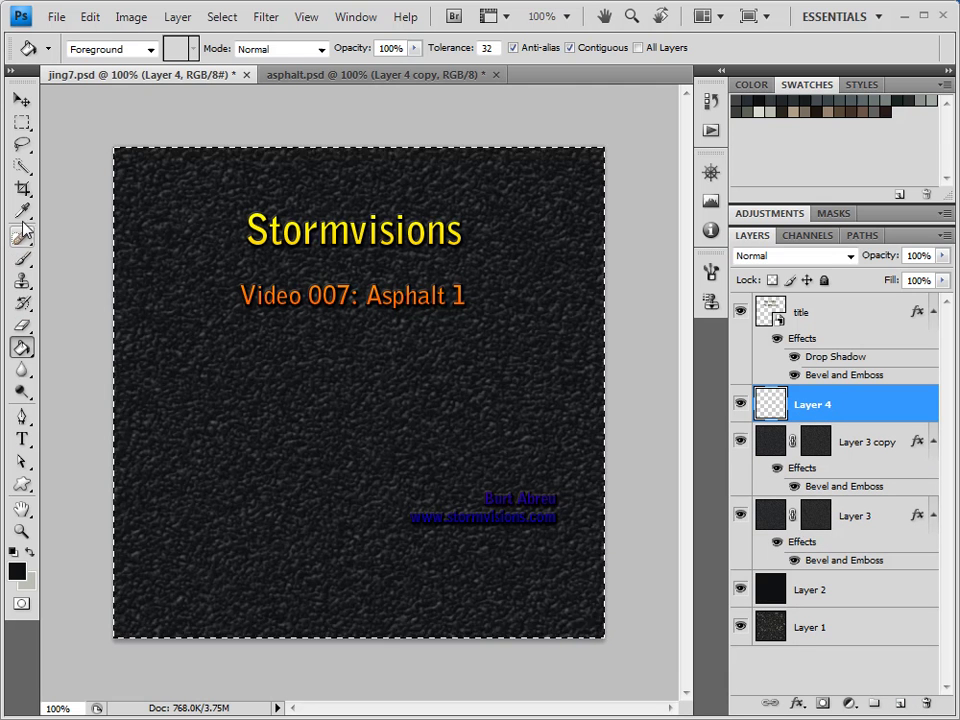
left_click(21, 258)
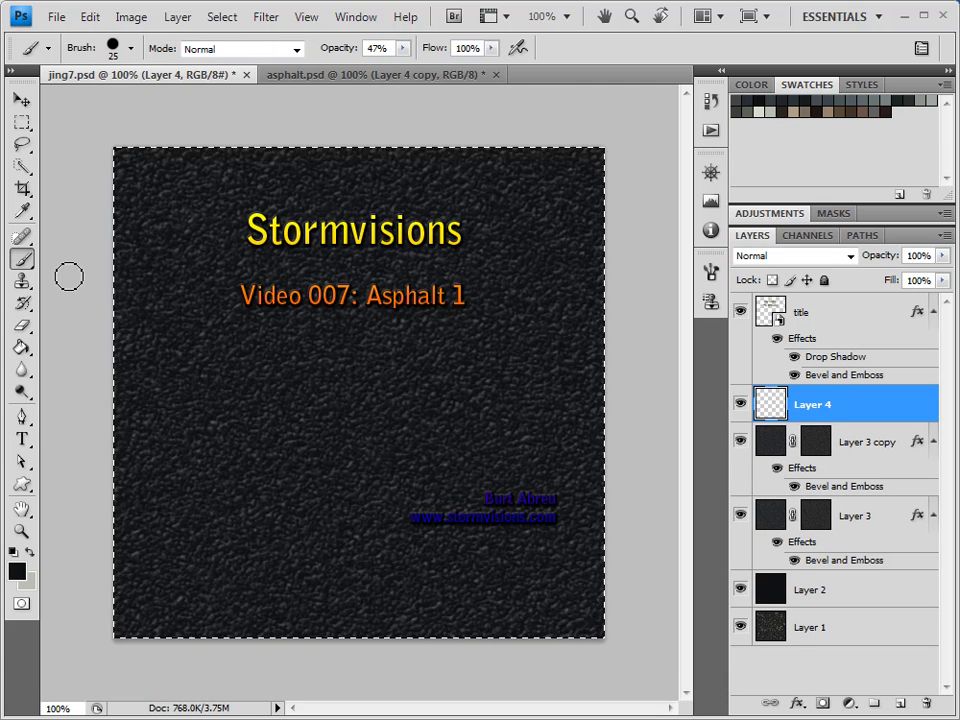
left_click(16, 570)
left_click(792, 110)
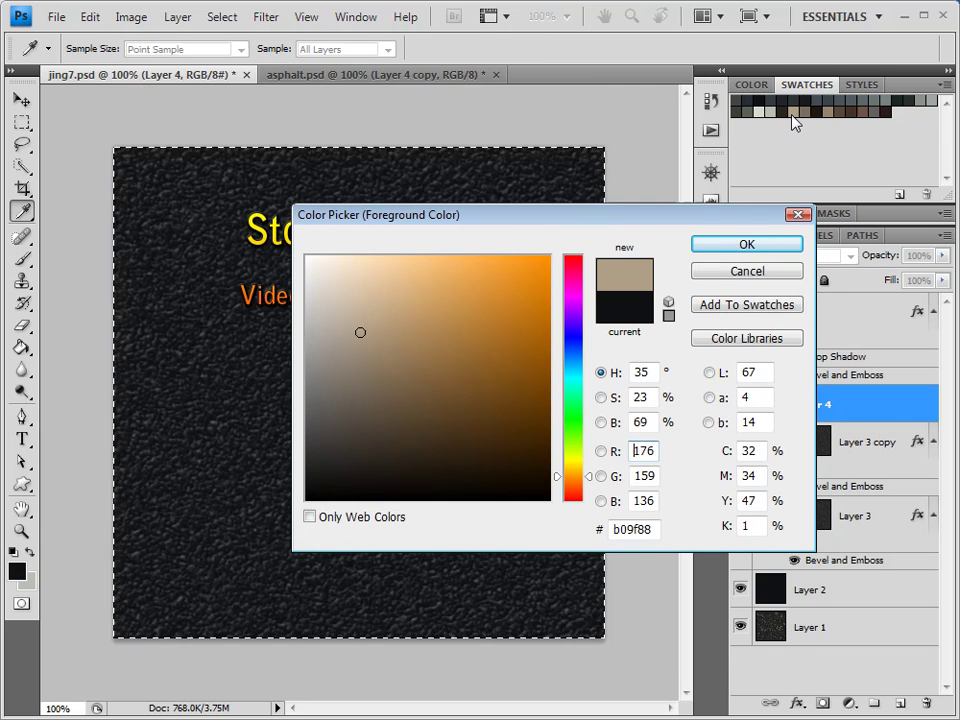
left_click(746, 244)
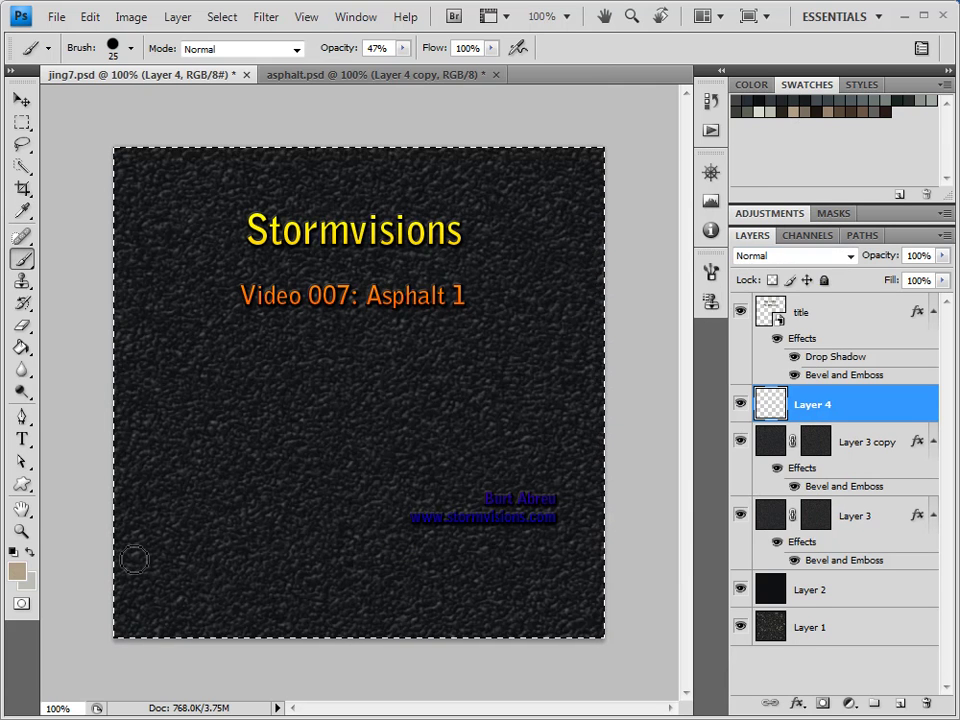
Set the background colour to dark brown 6d5646.
left_click(29, 582)
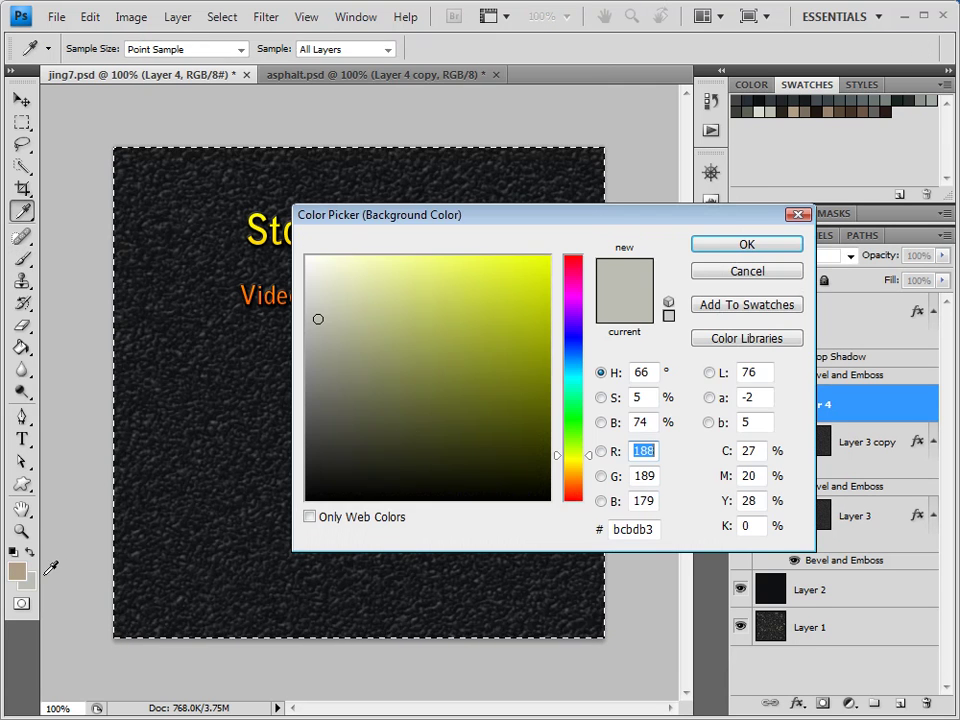
left_click(866, 112)
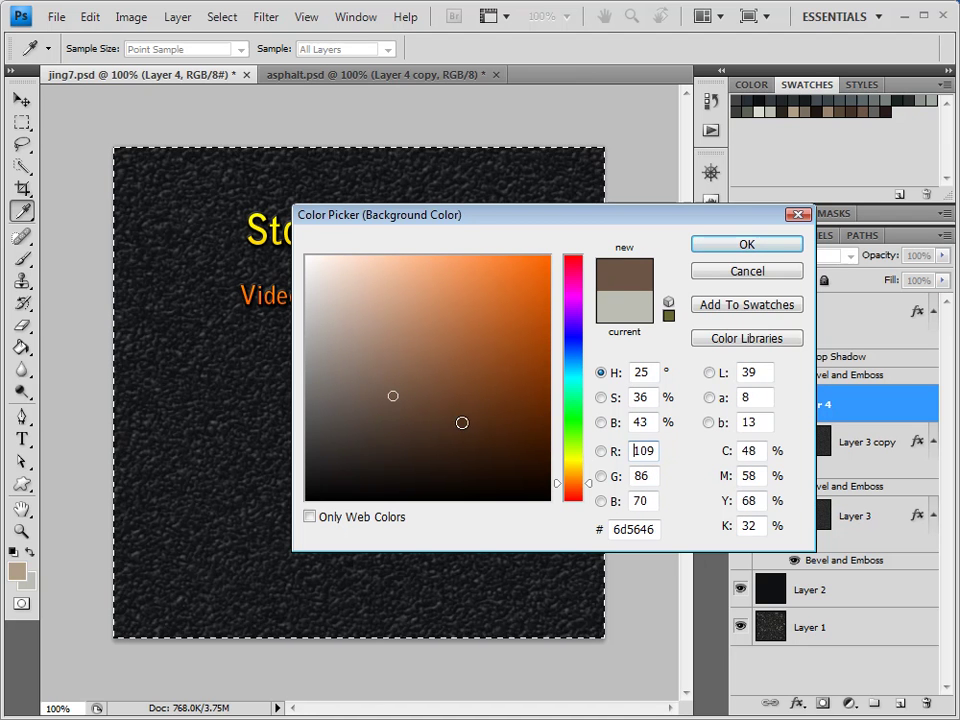
left_click(741, 250)
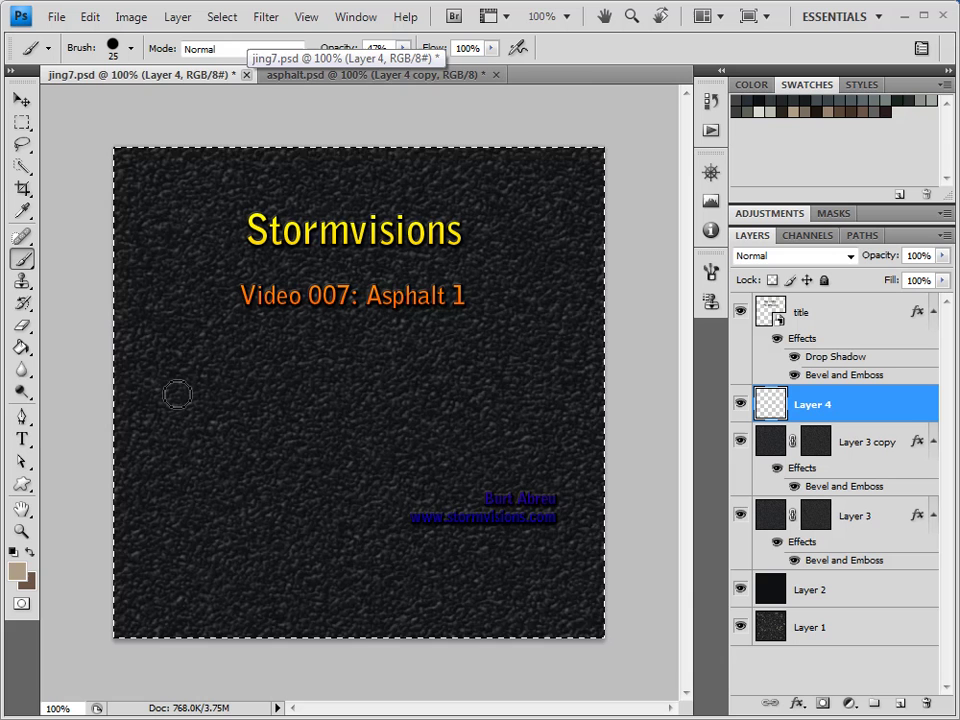
key("F5")
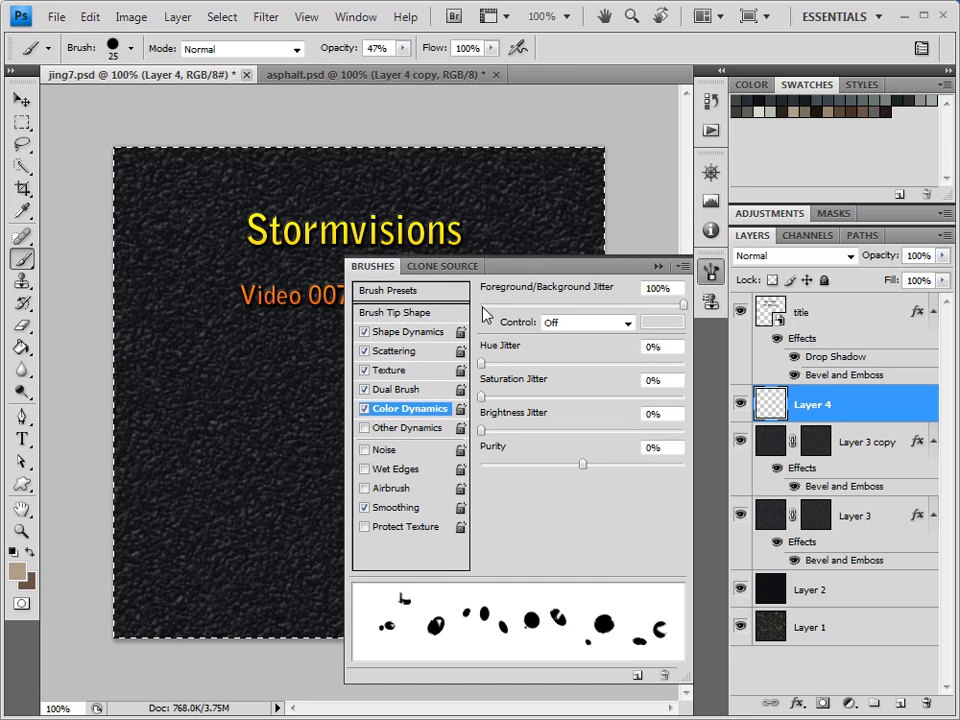
left_click(400, 316)
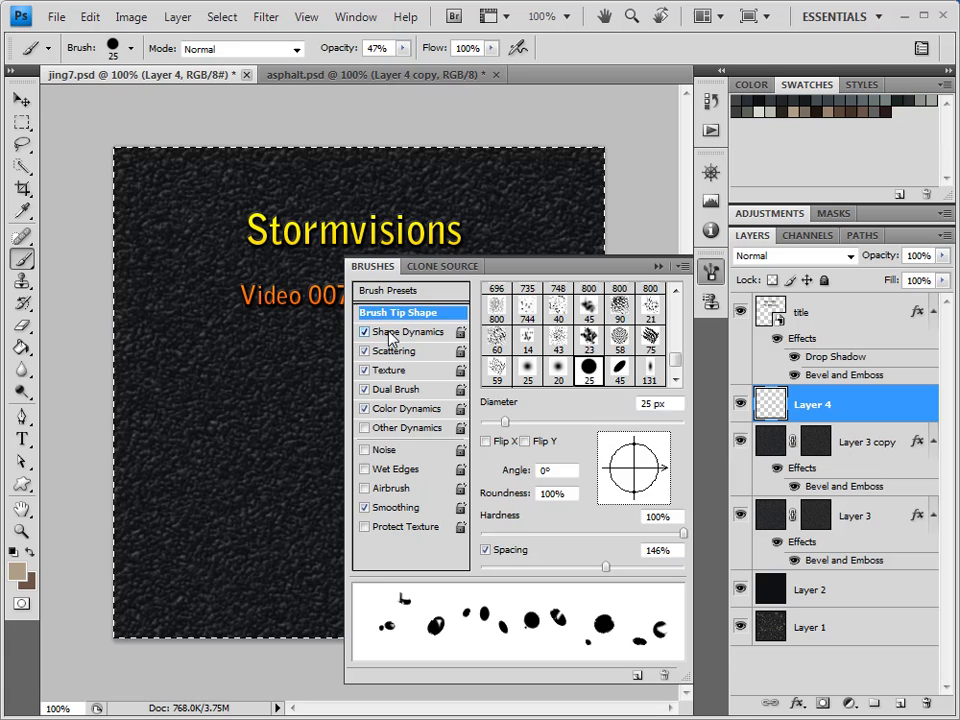
left_click(392, 332)
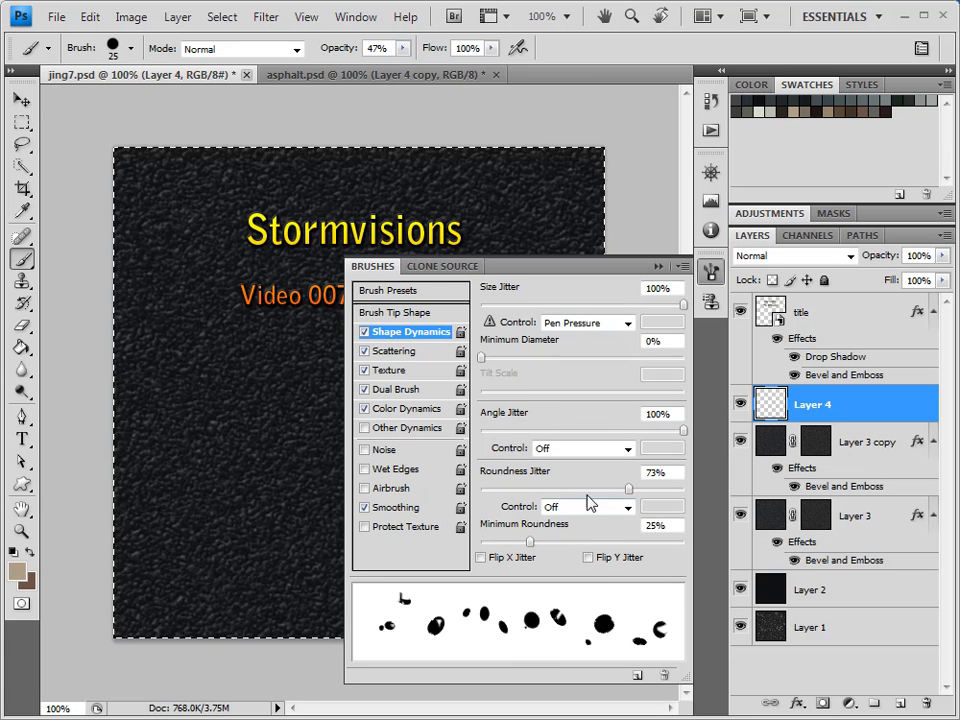
left_click(396, 352)
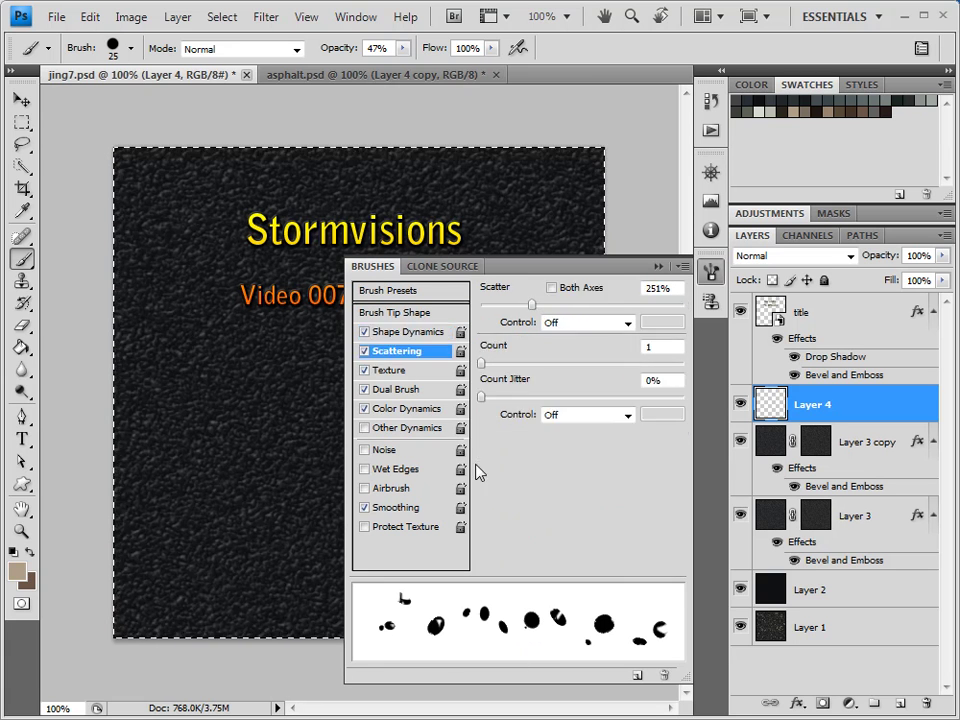
left_click(406, 374)
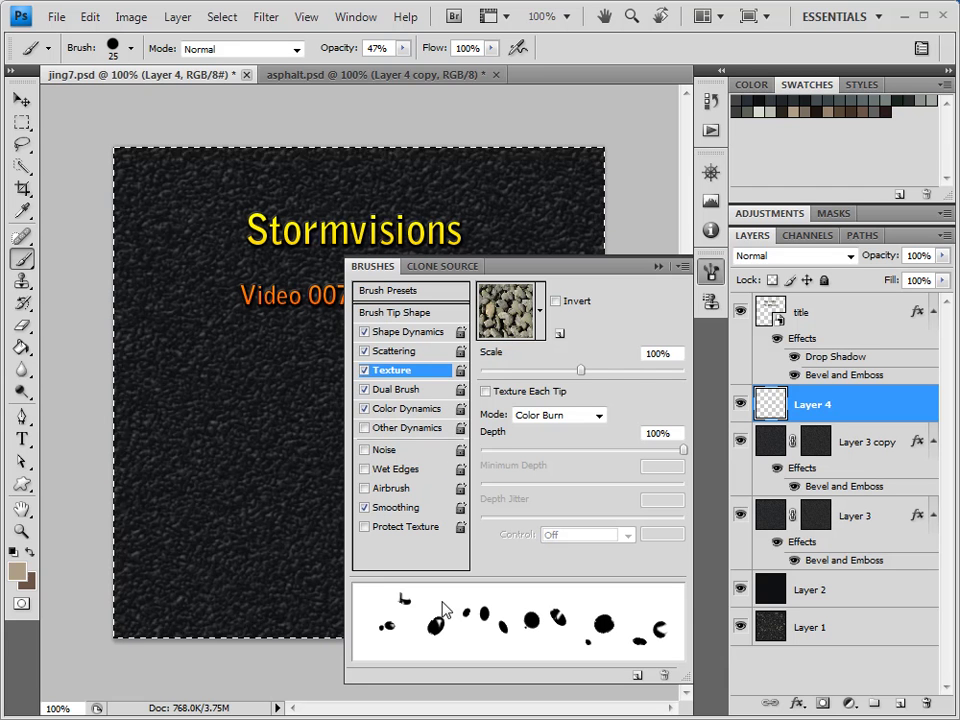
left_click(400, 390)
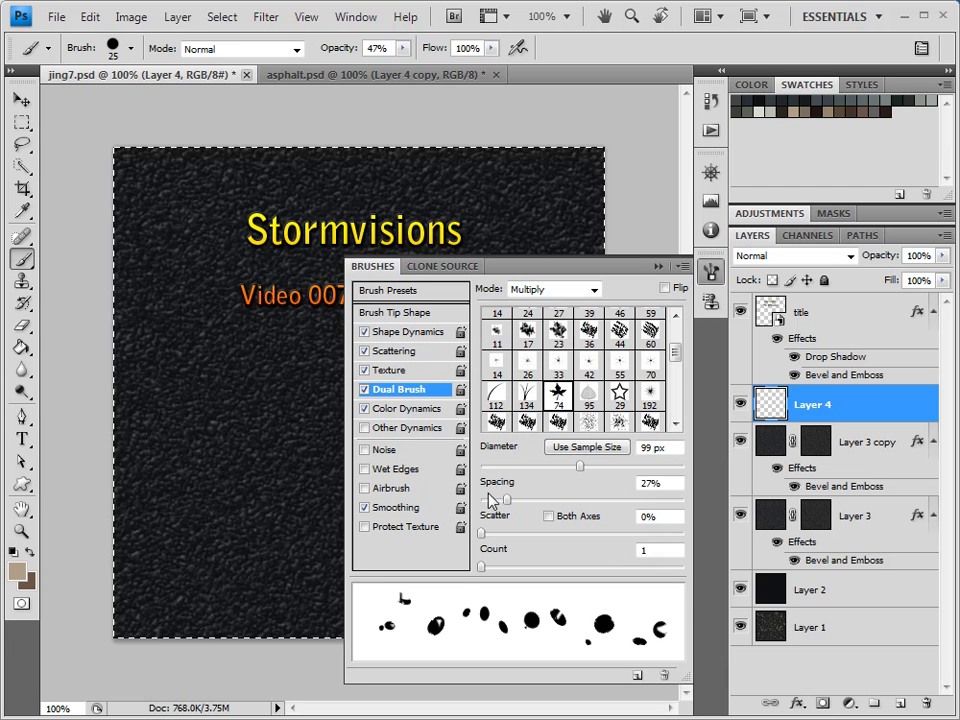
left_click(404, 409)
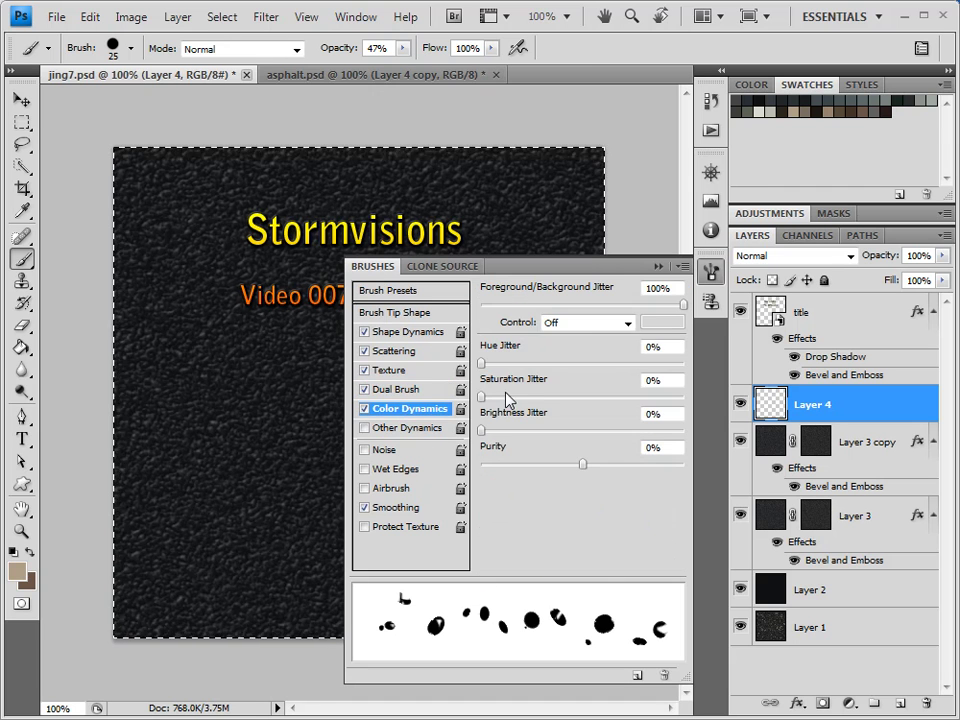
left_click(660, 267)
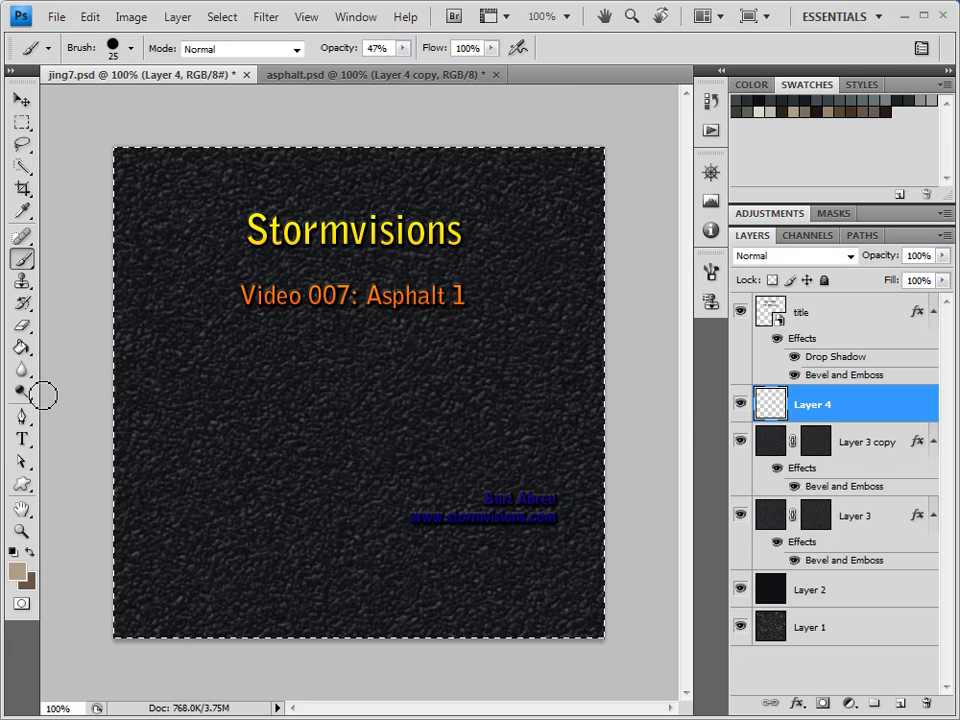
Enlarge the brush to 50 px and paint scattered tan spots across Layer 4.
key("bracketright")
key("bracketright")
key("bracketright")
mouse_move(153, 524)
left_mouse_down()
mouse_move(231, 528)
mouse_move(281, 567)
mouse_move(460, 573)
mouse_move(312, 418)
mouse_move(195, 350)
mouse_move(158, 350)
mouse_move(173, 216)
mouse_move(237, 170)
mouse_move(344, 177)
mouse_move(528, 163)
mouse_move(362, 314)
mouse_move(427, 387)
mouse_move(576, 515)
mouse_move(624, 573)
left_mouse_up()
mouse_move(502, 336)
left_mouse_down()
mouse_move(218, 382)
mouse_move(347, 453)
left_mouse_up()
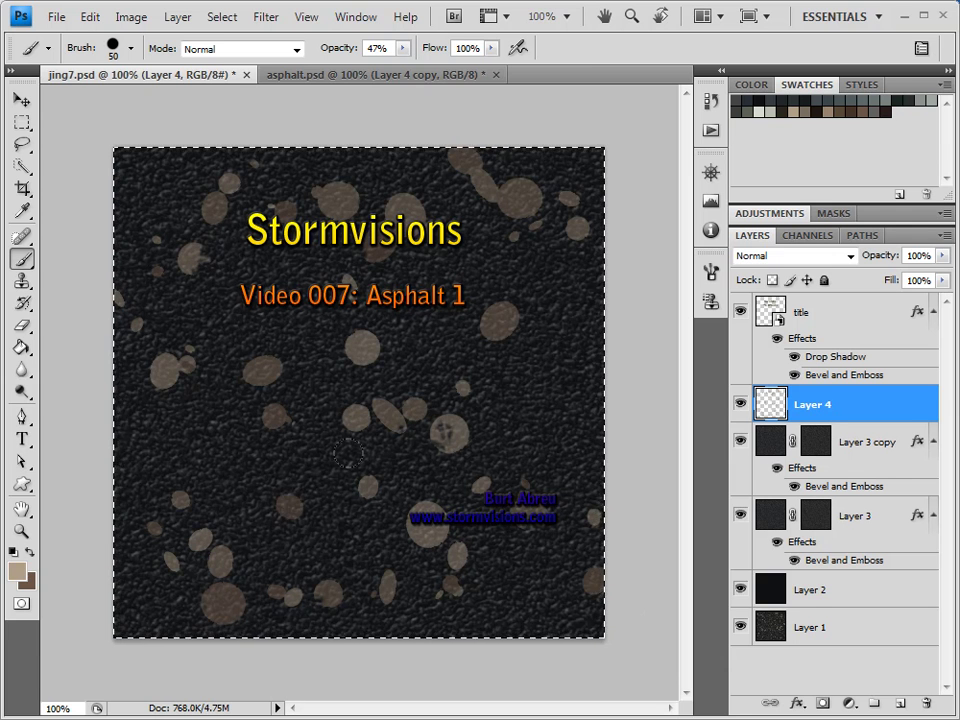
Give Layer 4 an Inner Bevel with increased depth, then add empty Layer 5 above it.
left_click(800, 703)
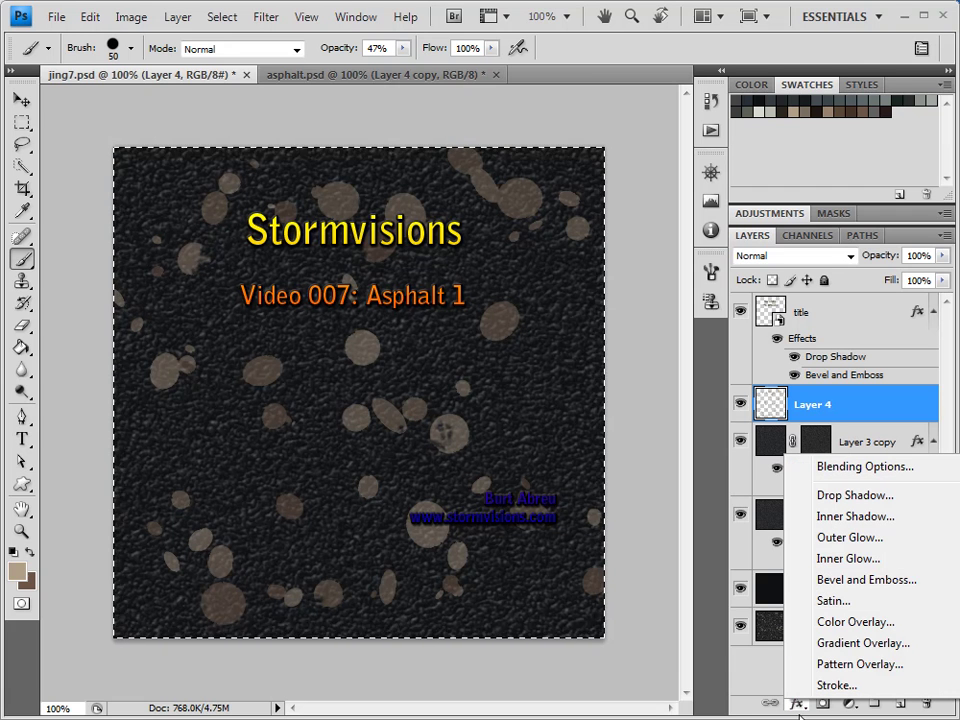
left_click(873, 586)
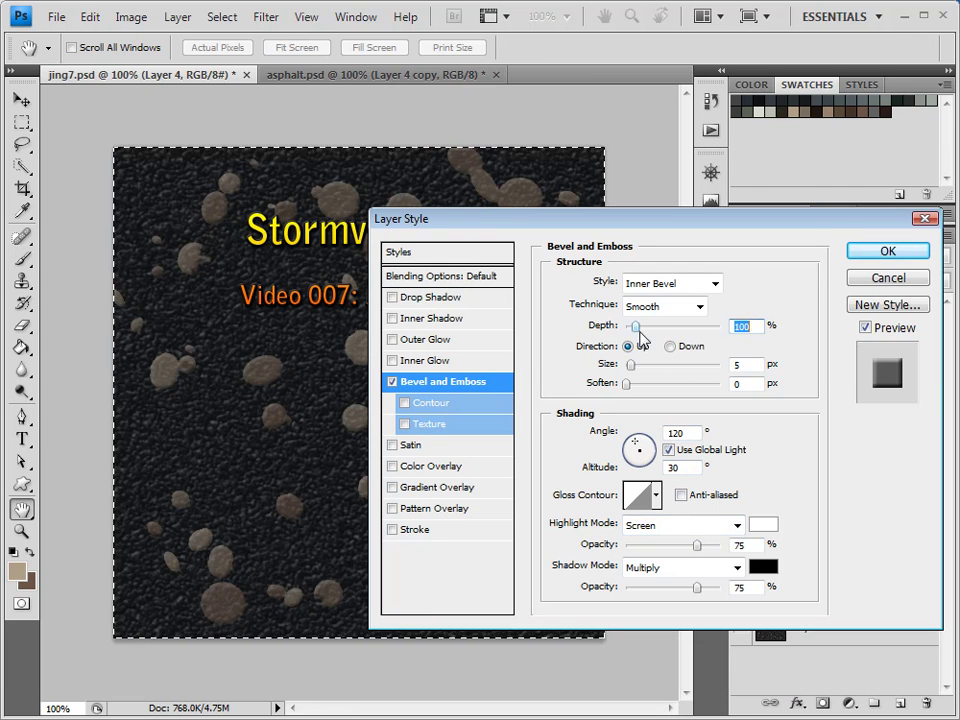
left_click_drag(638, 330, 645, 334)
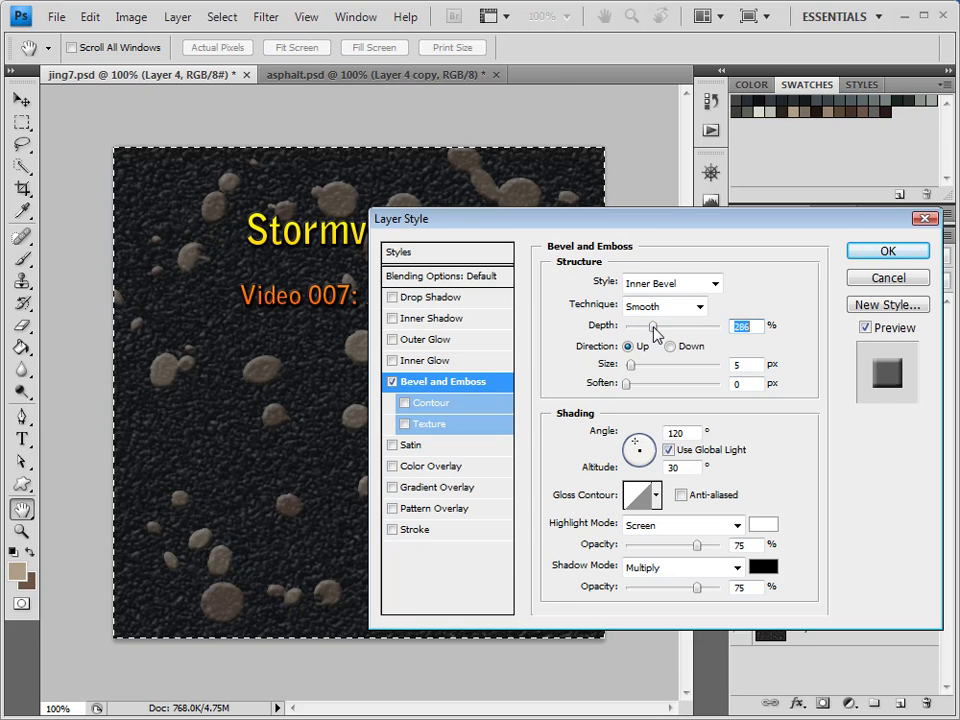
left_click(888, 251)
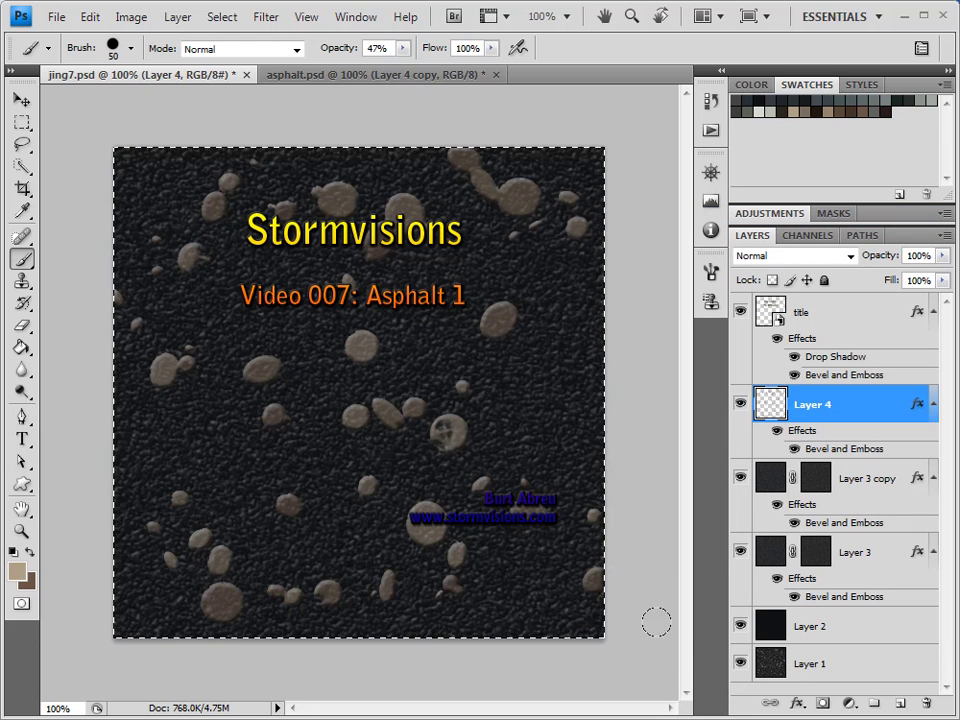
left_click(903, 704)
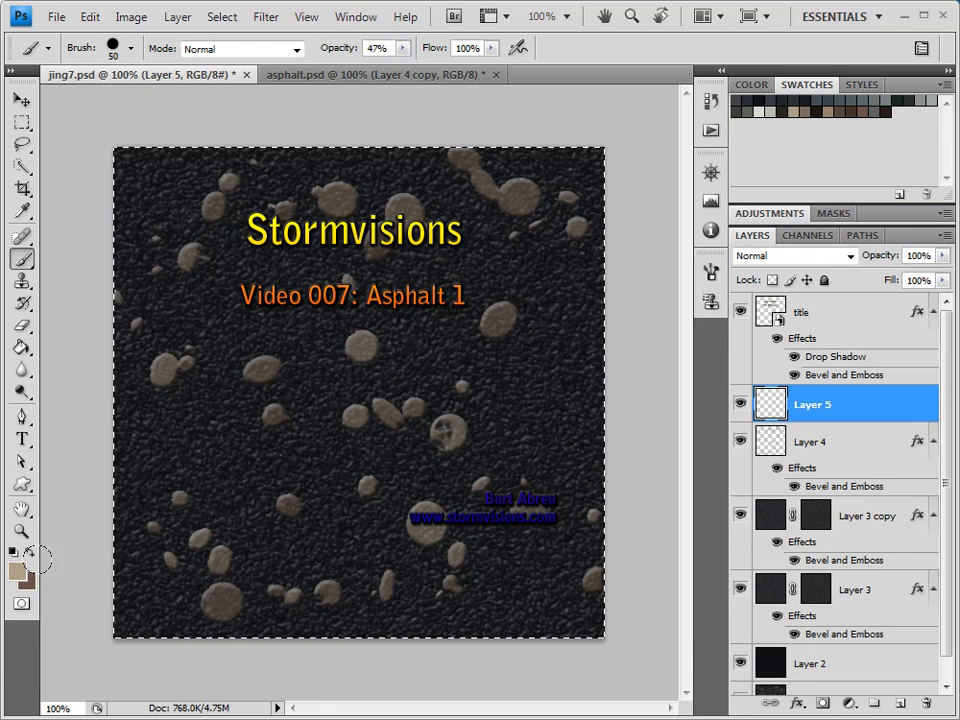
Set the foreground to a grey-green shade and the background to brown.
left_click(18, 572)
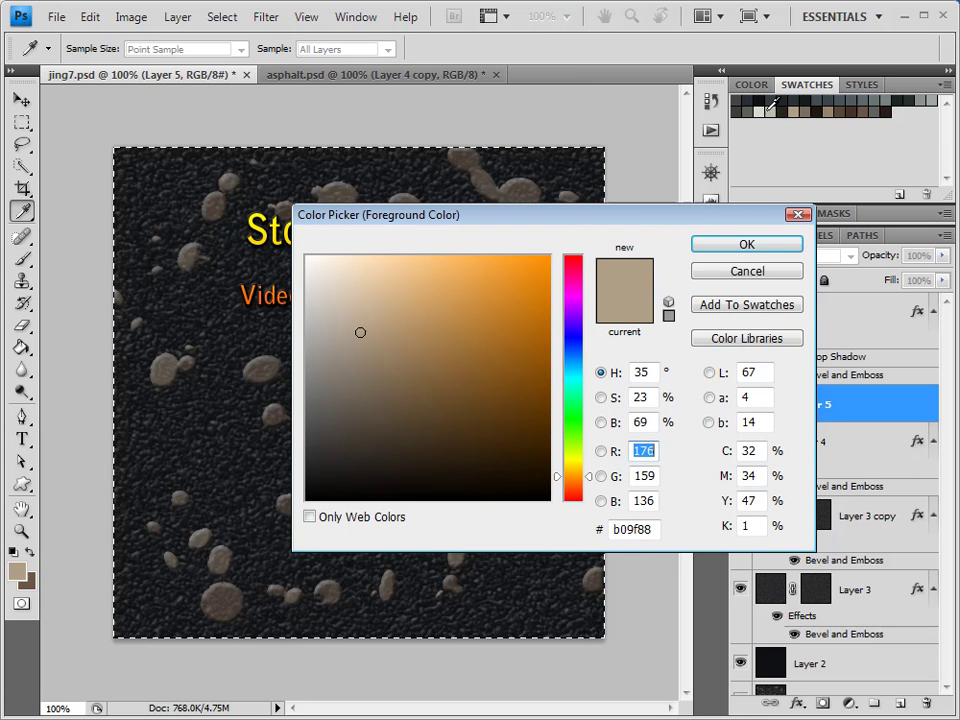
left_click_drag(573, 476, 573, 440)
left_click(336, 405)
left_click(700, 246)
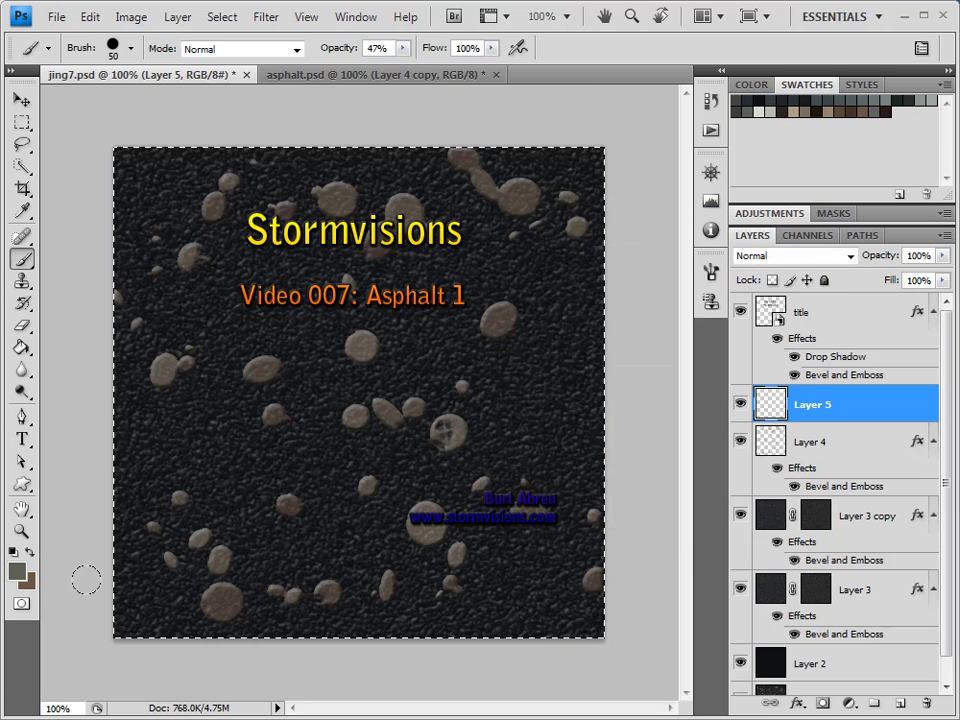
left_click(29, 585)
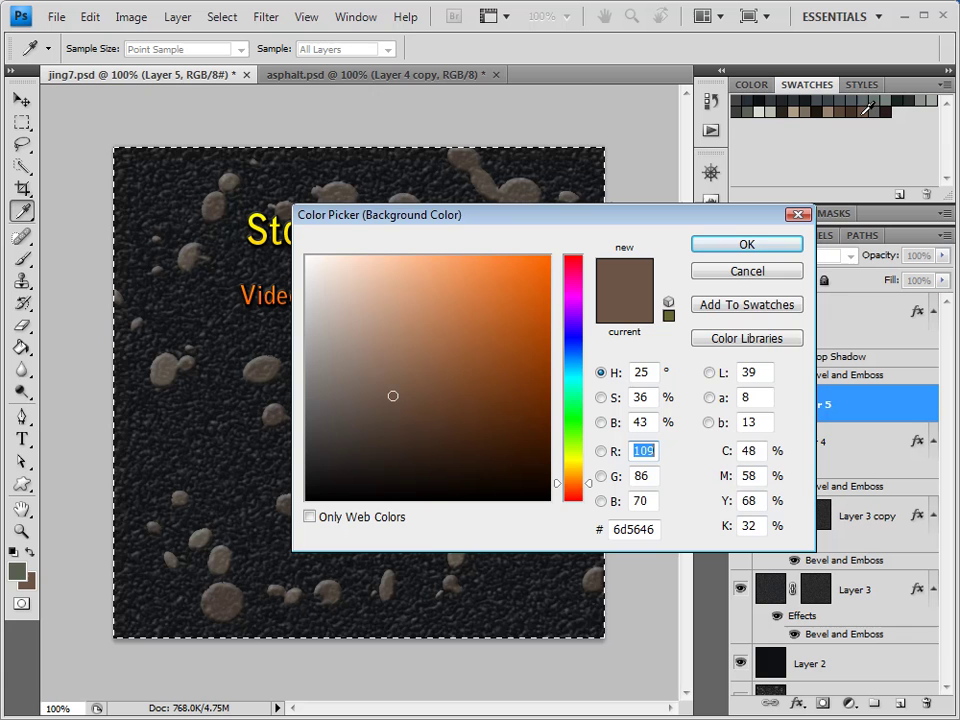
left_click(746, 244)
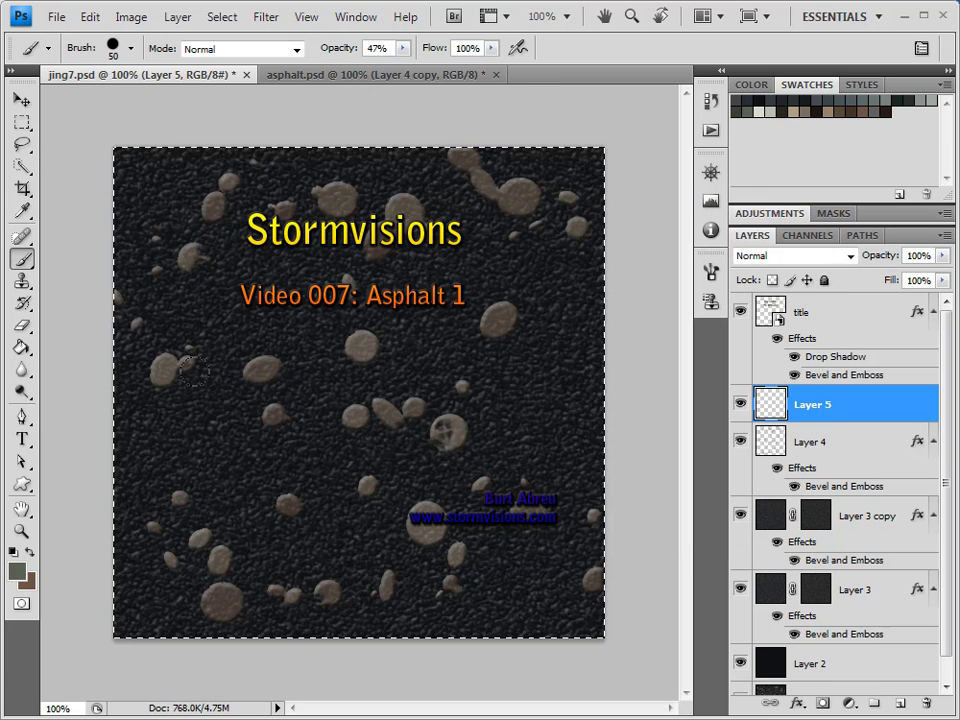
Shrink the brush to 20 px and paint small spots across the lower asphalt and right side.
key("bracketleft")
key("bracketleft")
key("bracketleft")
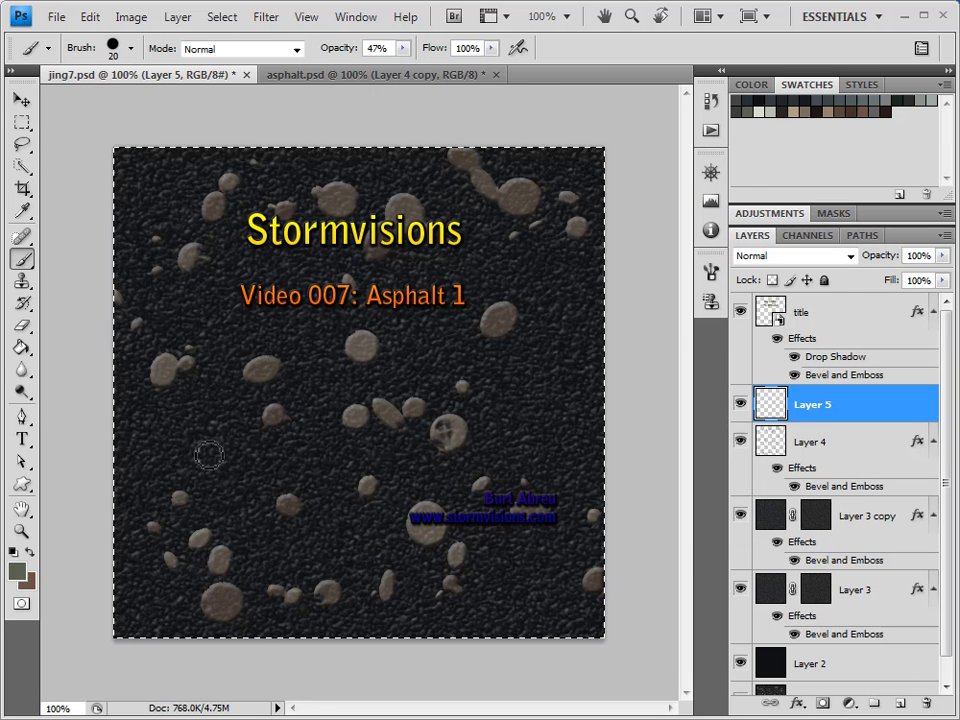
mouse_move(190, 438)
left_mouse_down()
mouse_move(255, 475)
mouse_move(418, 604)
left_mouse_up()
mouse_move(548, 569)
left_mouse_down()
mouse_move(470, 480)
mouse_move(500, 520)
mouse_move(534, 516)
mouse_move(551, 316)
left_mouse_up()
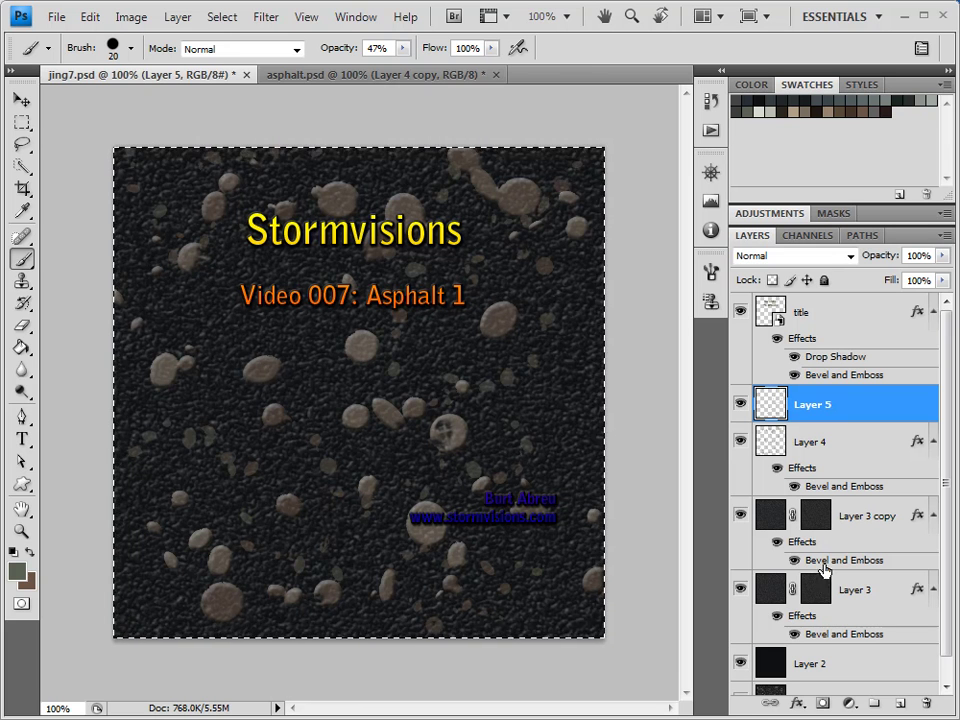
Copy Layer 4's Bevel and Emboss style and paste it onto Layer 5.
left_click(915, 452)
right_click(915, 452)
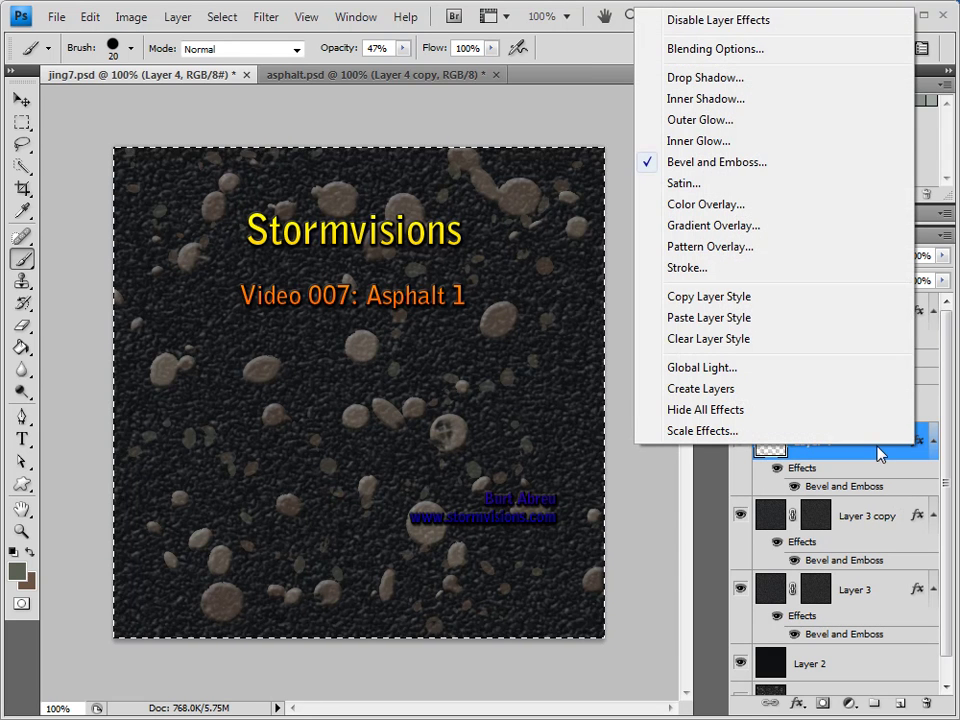
left_click(737, 300)
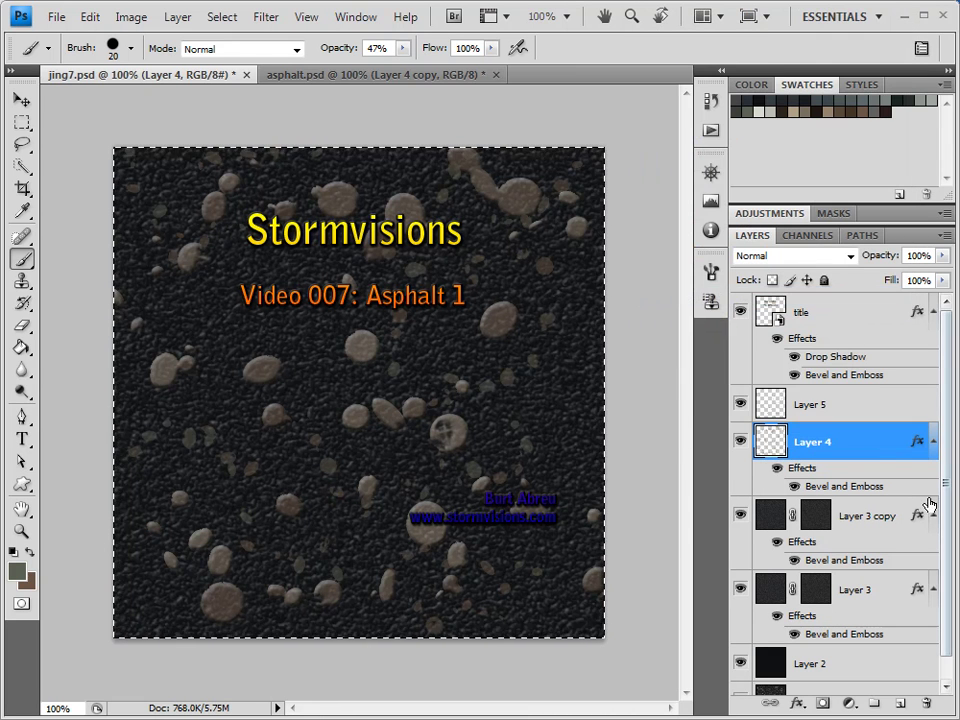
left_click(877, 412)
right_click(877, 412)
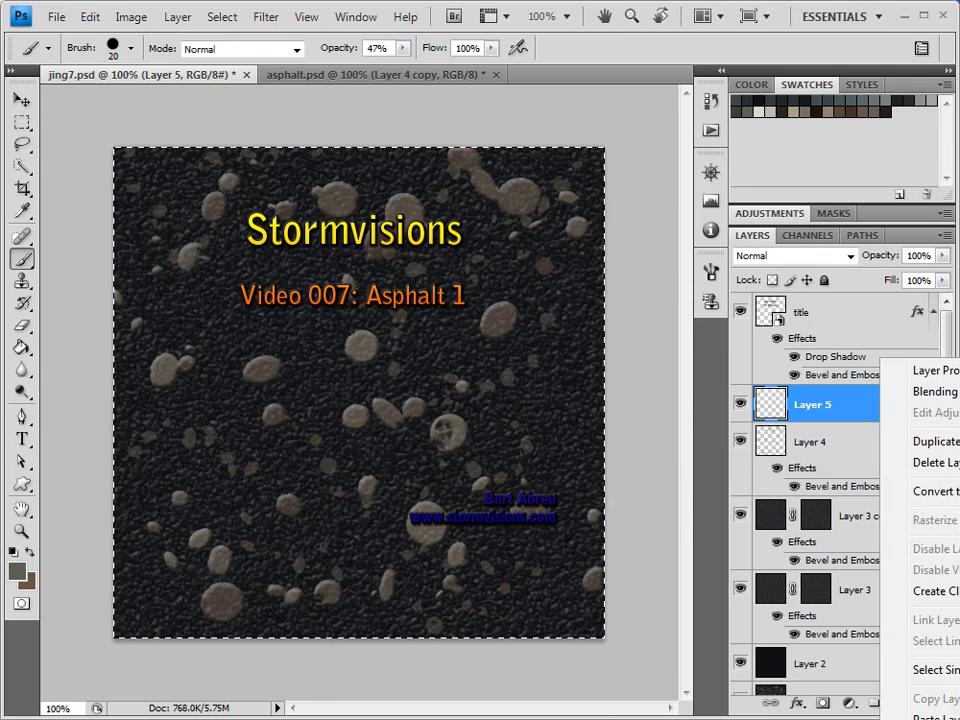
left_click(935, 716)
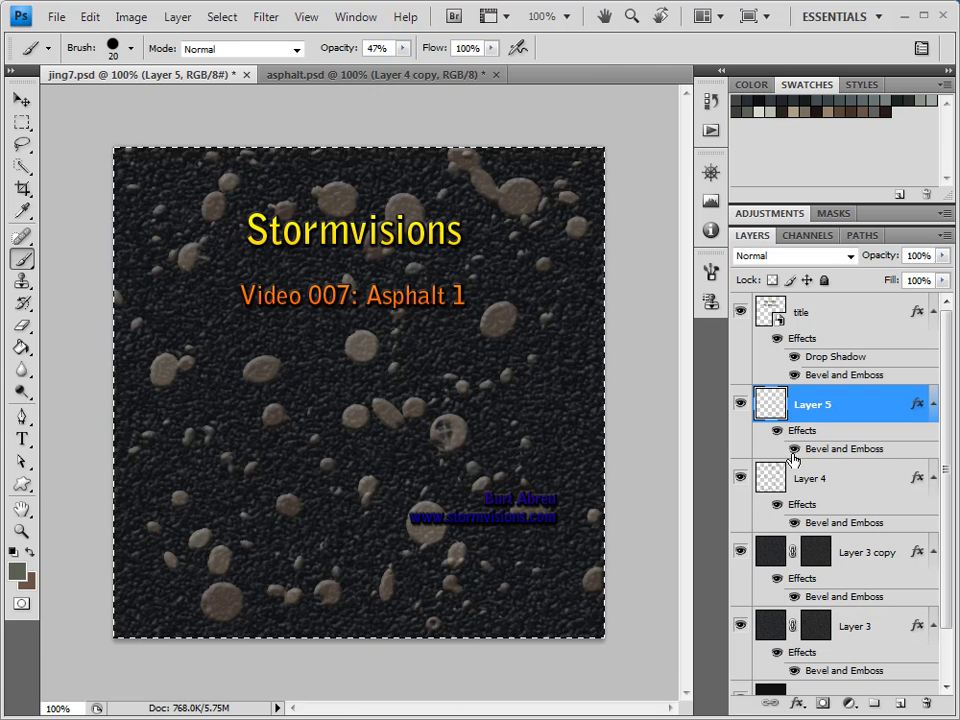
Select all of Layer 4 and copy its spot pattern.
left_click(790, 478)
left_click(222, 17)
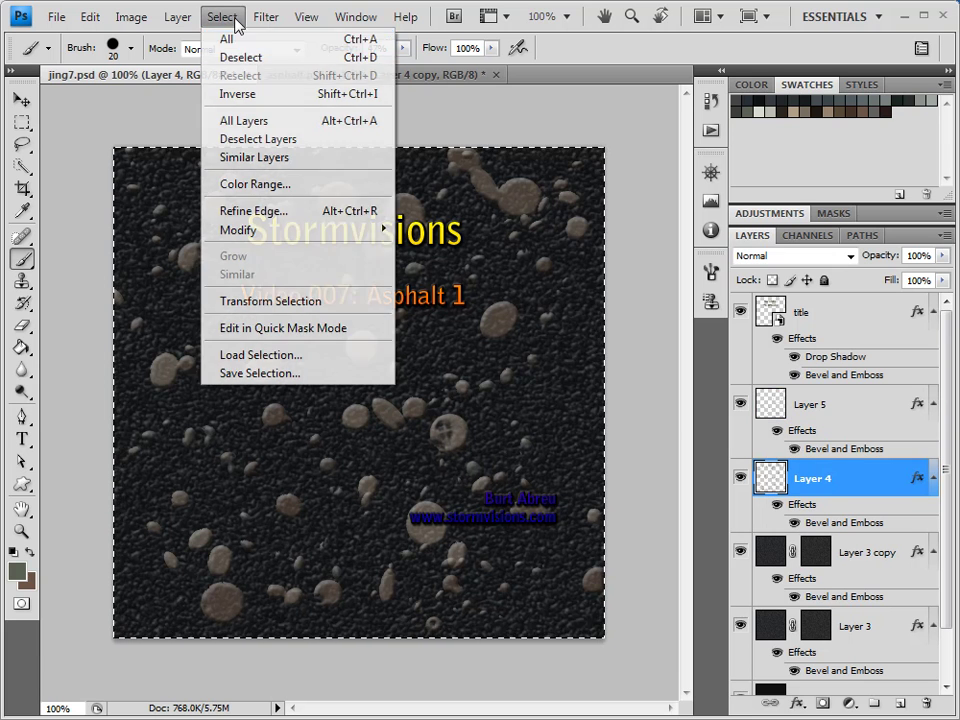
left_click(225, 38)
left_click(90, 17)
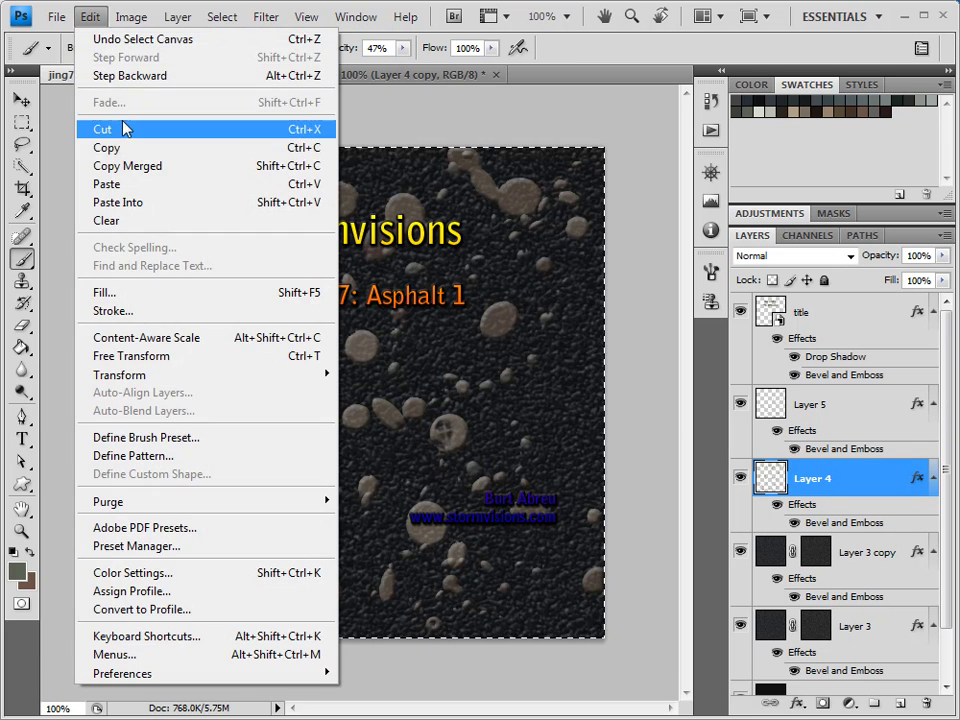
left_click(118, 148)
Paste Layer 4's spots into the visible Layer 3 copy mask channel.
left_click(857, 556)
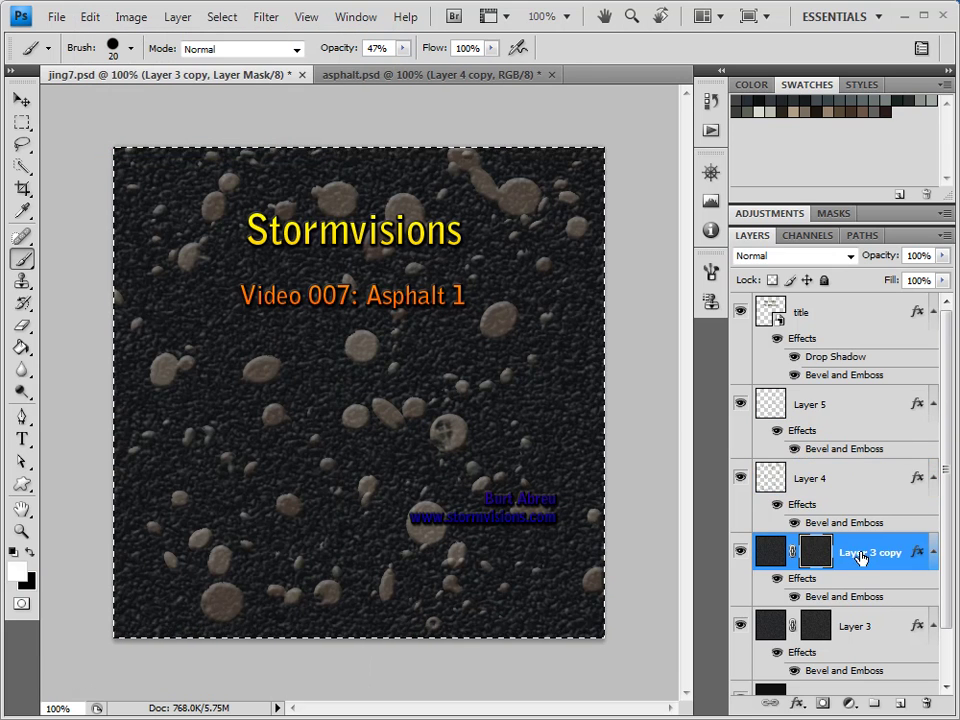
left_click(808, 236)
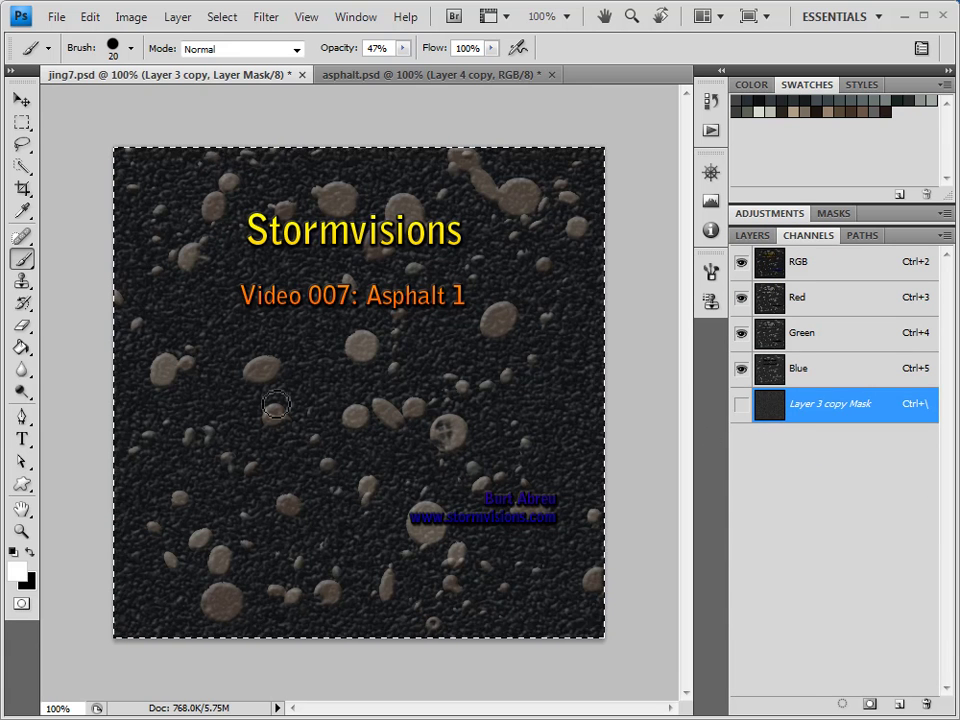
left_click(741, 404)
key("x")
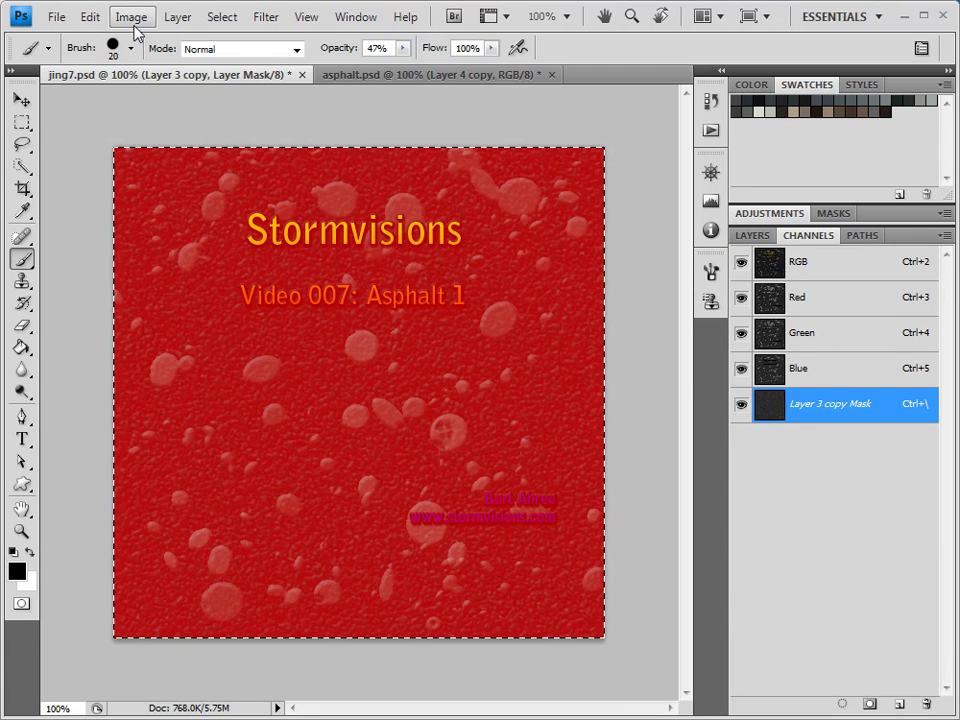
left_click(92, 17)
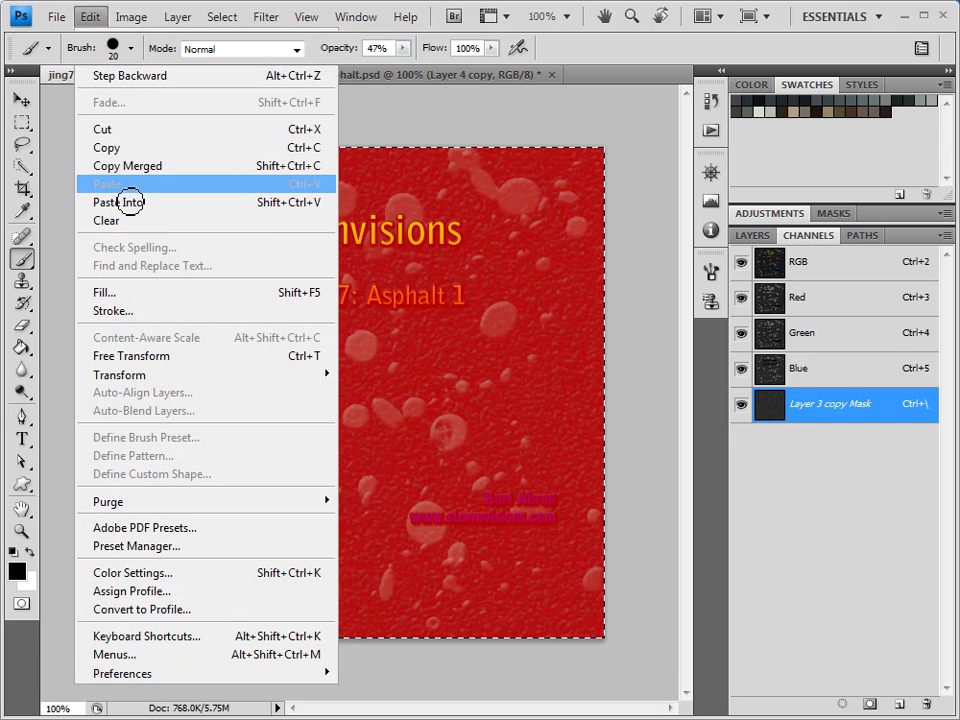
left_click(125, 186)
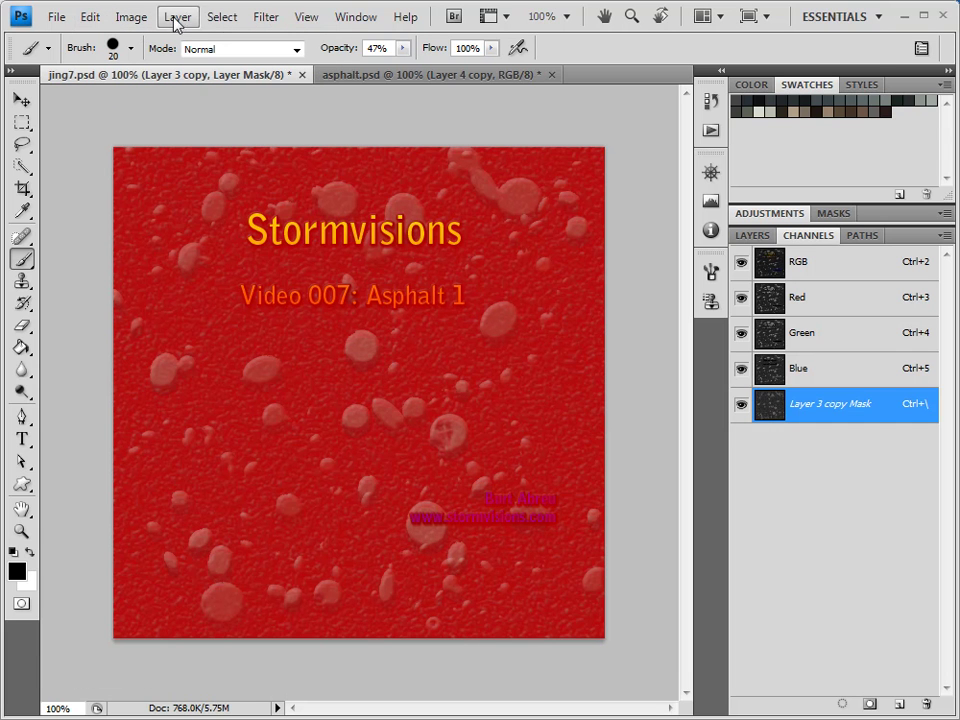
Select and copy the entire mask, hide it, and return to the RGB layer view.
left_click(222, 17)
left_click(221, 39)
left_click(86, 18)
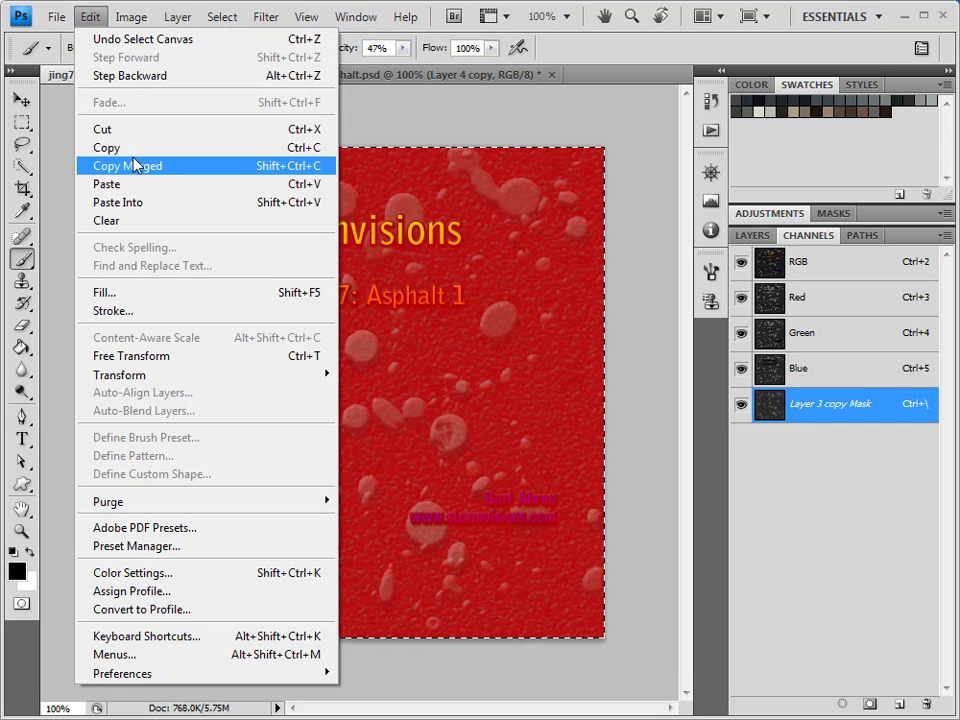
left_click(129, 148)
left_click(741, 404)
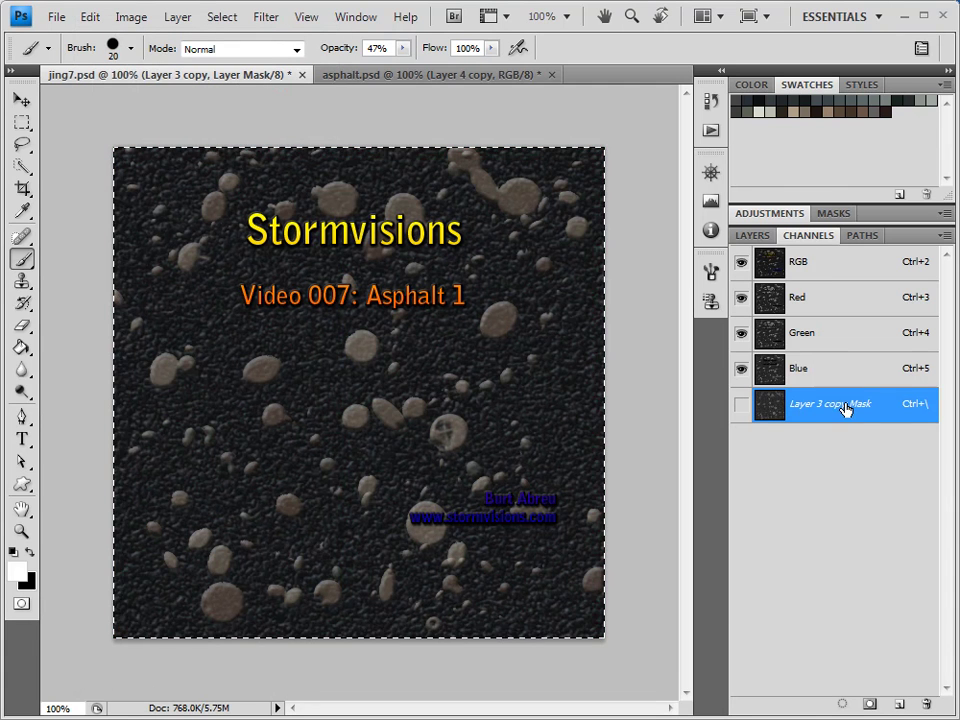
left_click(800, 262)
left_click(752, 235)
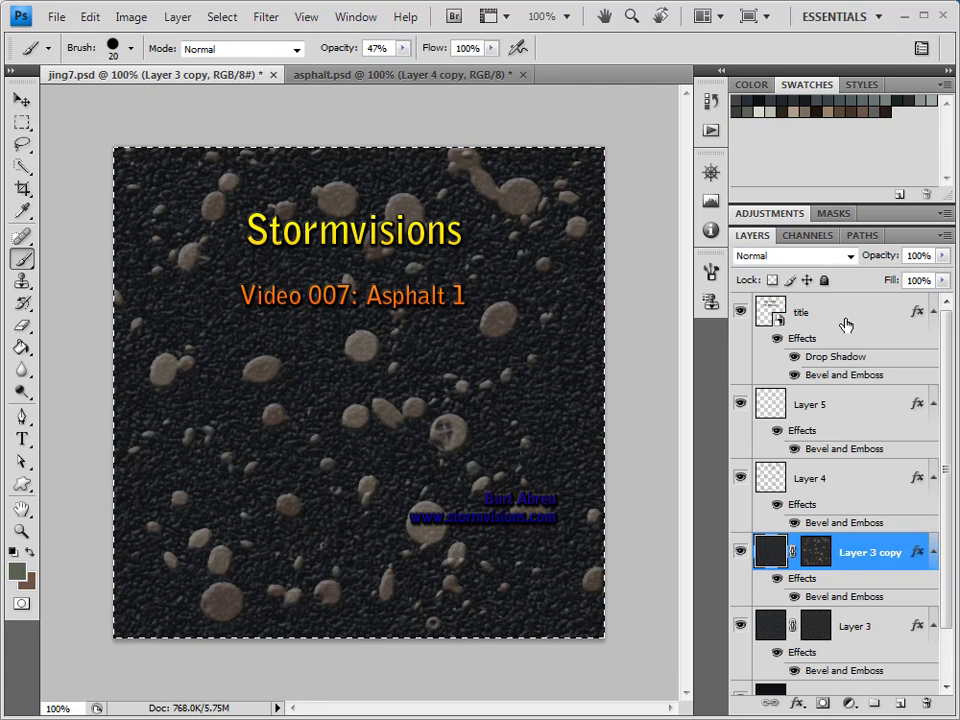
With Layer 5 selected, paste the grainy mask texture as new Layer 6.
left_click(815, 315)
left_click(825, 410)
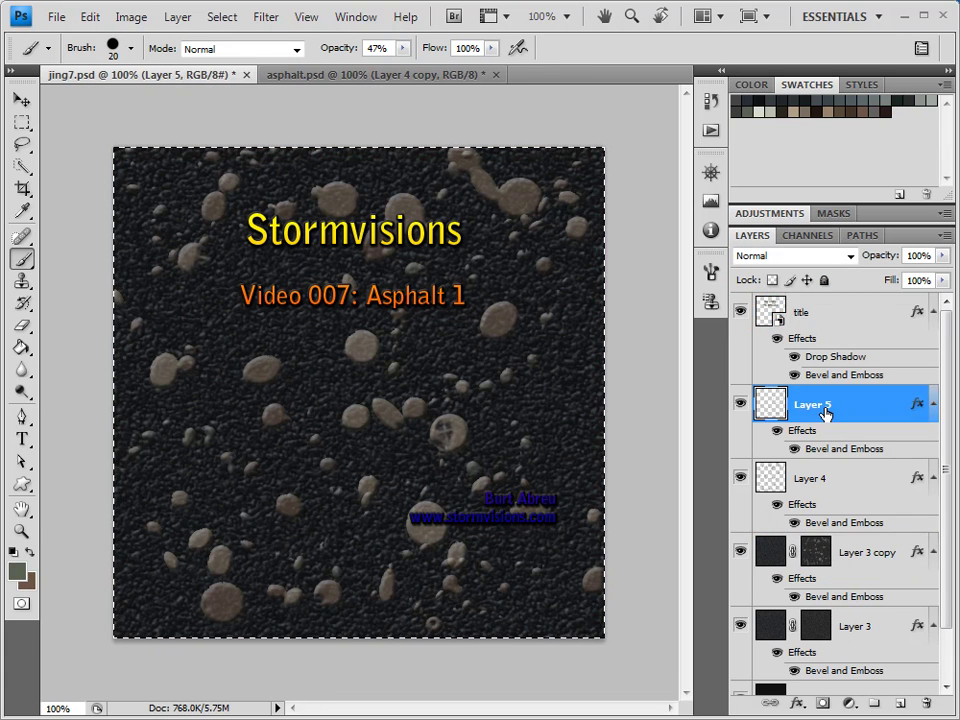
left_click(90, 17)
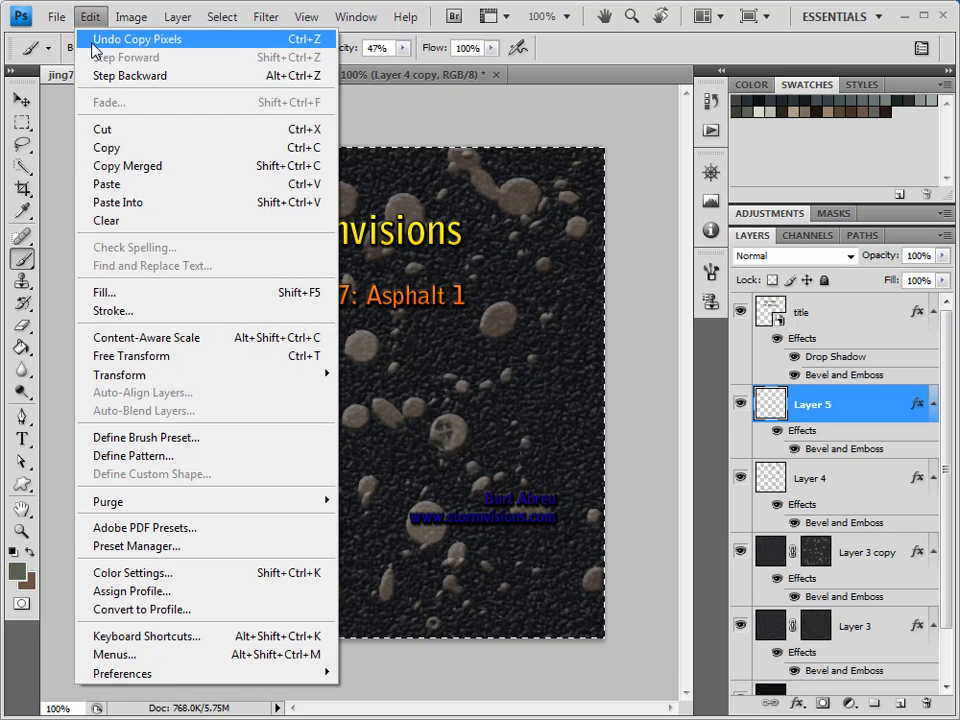
left_click(113, 185)
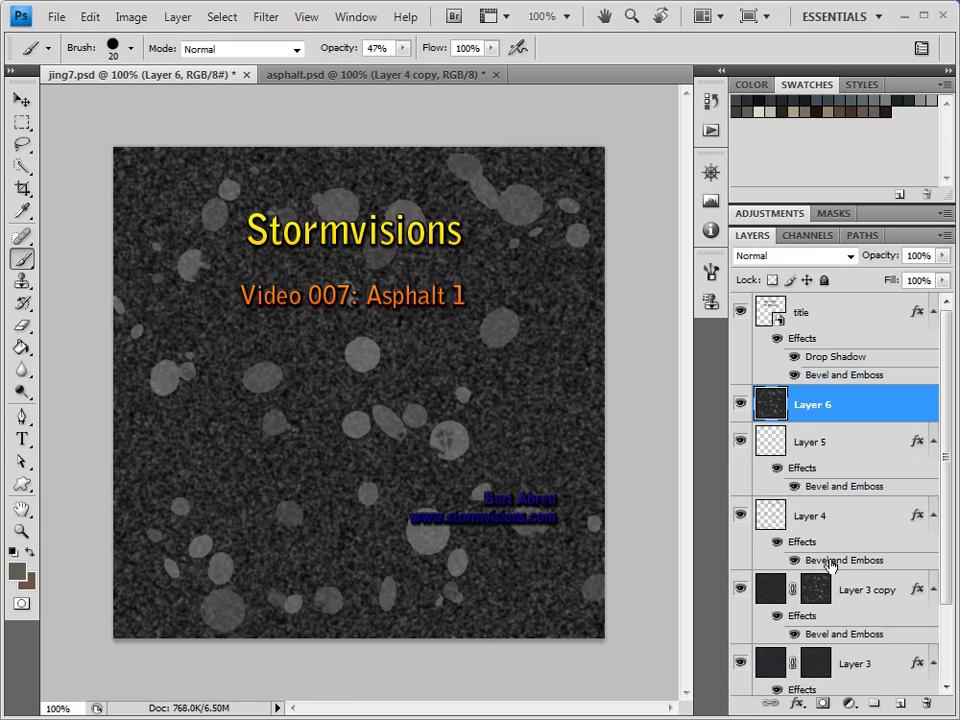
Apply Plastic Wrap from the Filter Gallery with highlight strength 18, detail 9, smoothness 4.
left_click(266, 17)
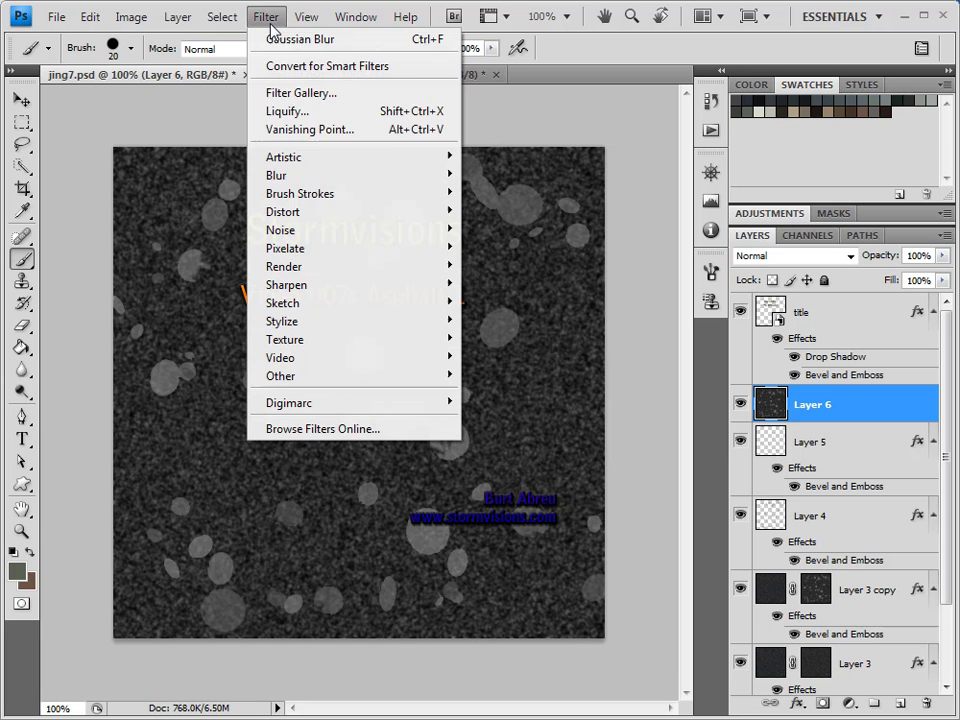
left_click(300, 92)
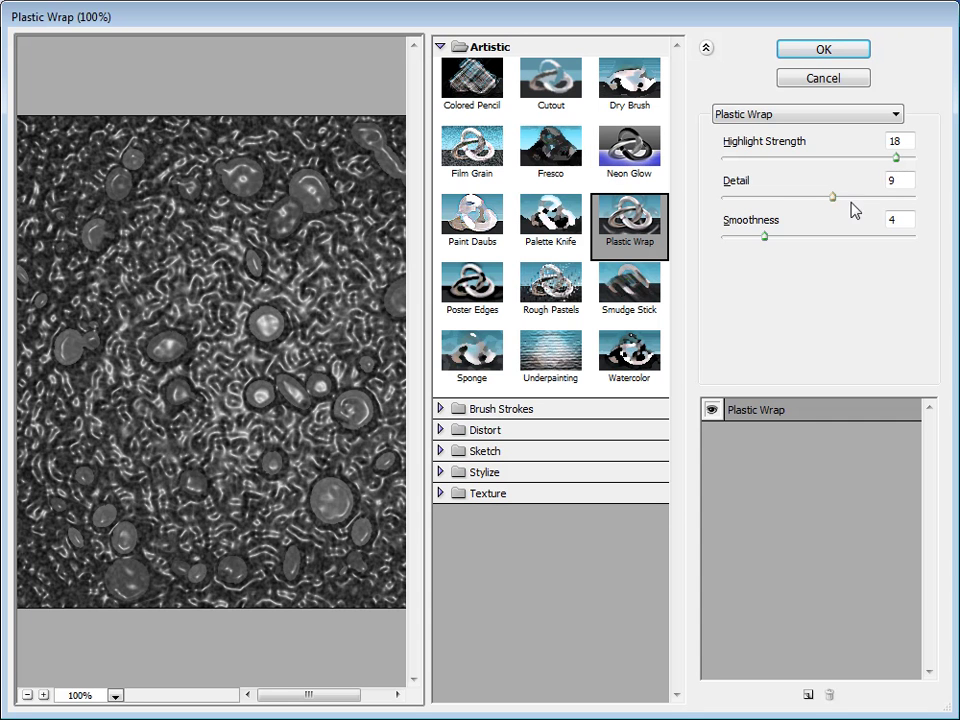
left_click(814, 51)
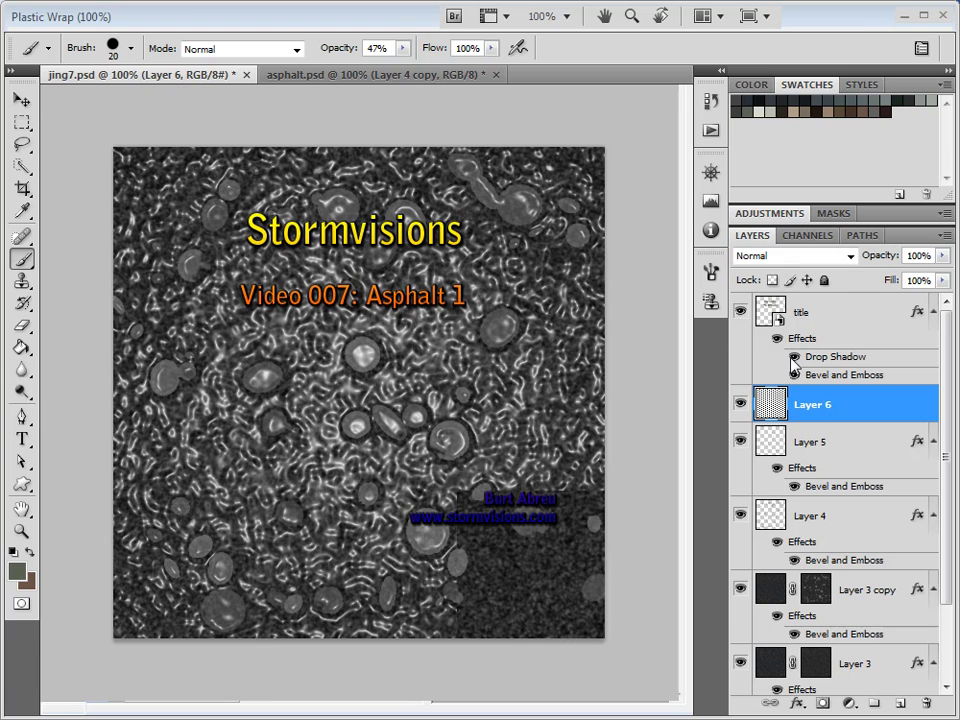
Set Layer 6's blend mode to Overlay and its opacity to about 83%.
left_click(852, 258)
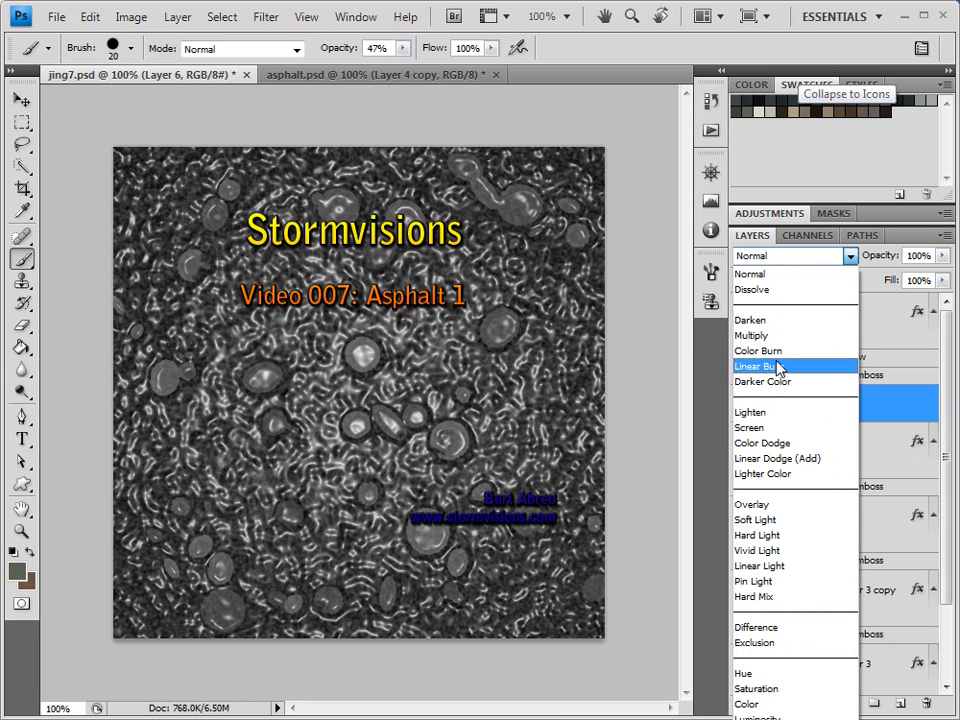
left_click(776, 505)
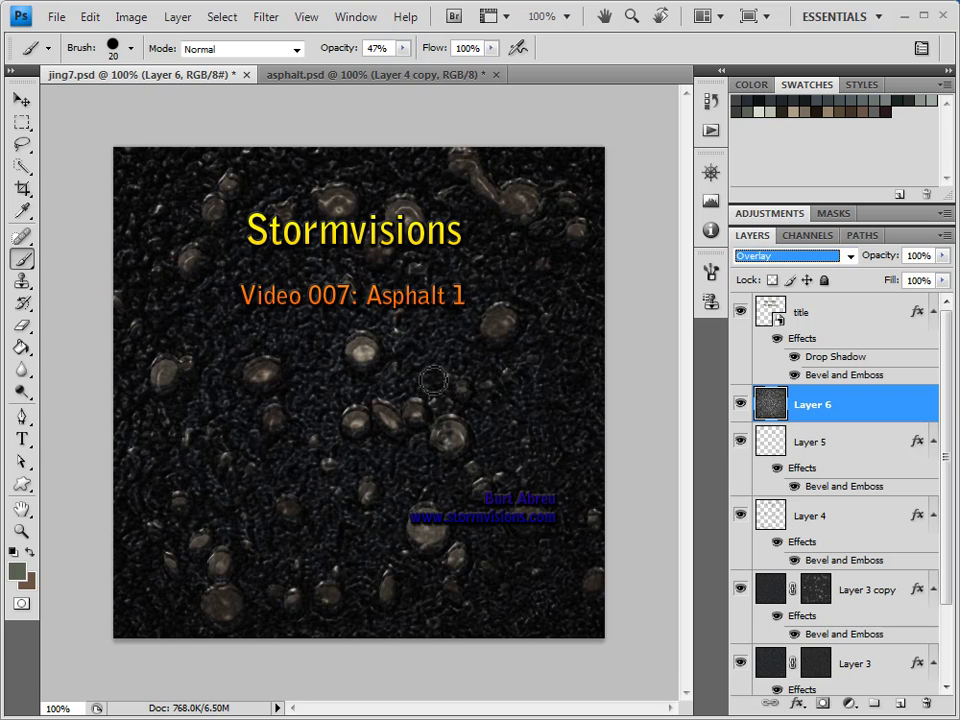
left_click(920, 258)
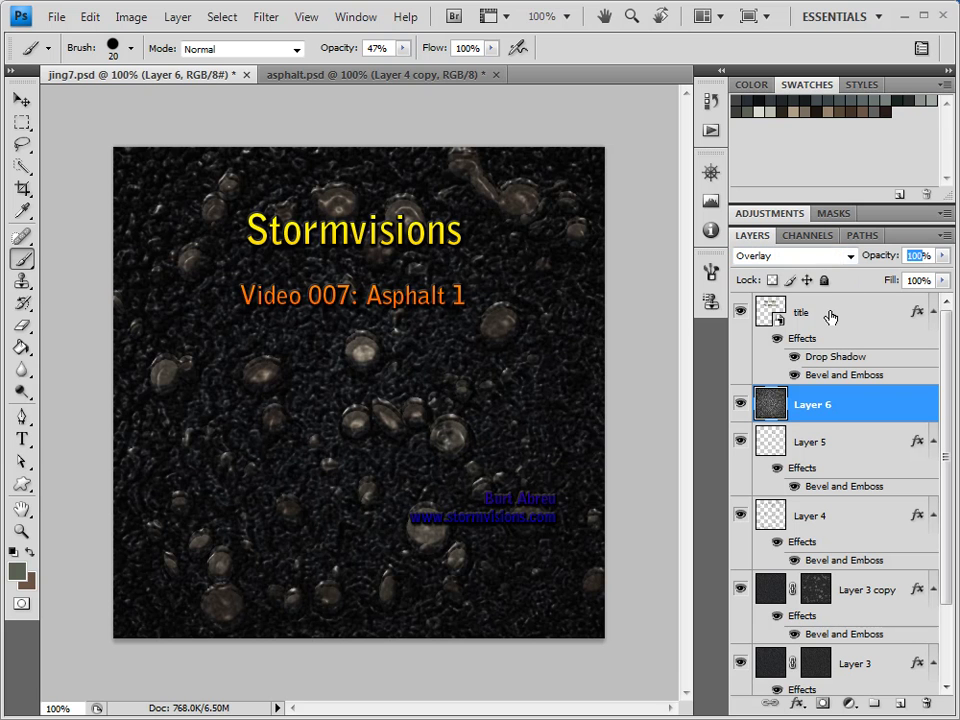
type("25")
left_click(941, 256)
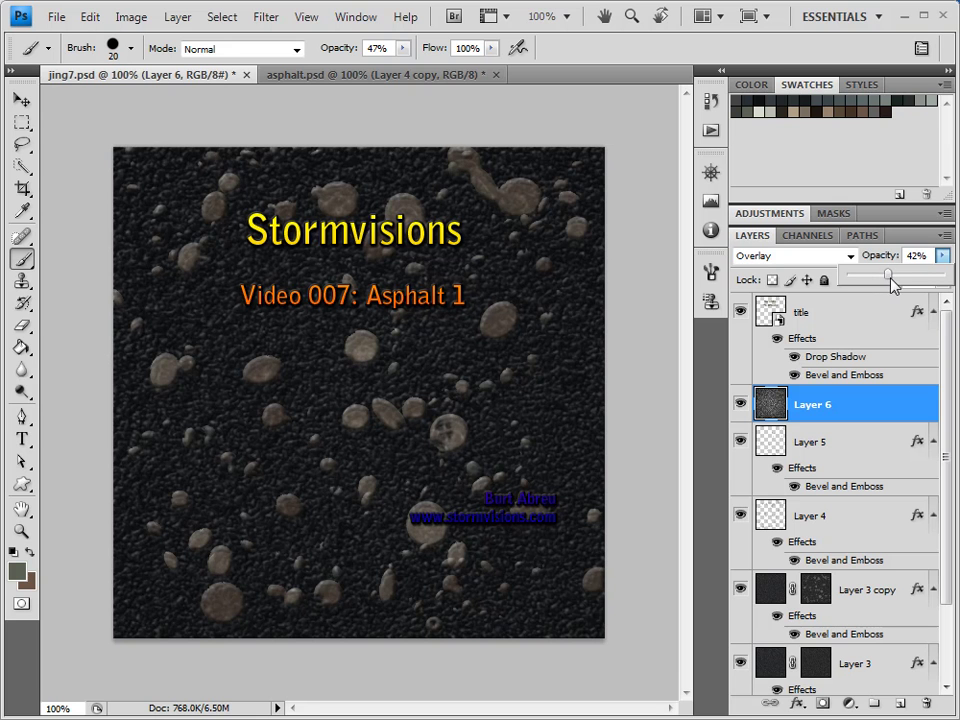
left_click_drag(908, 283, 914, 283)
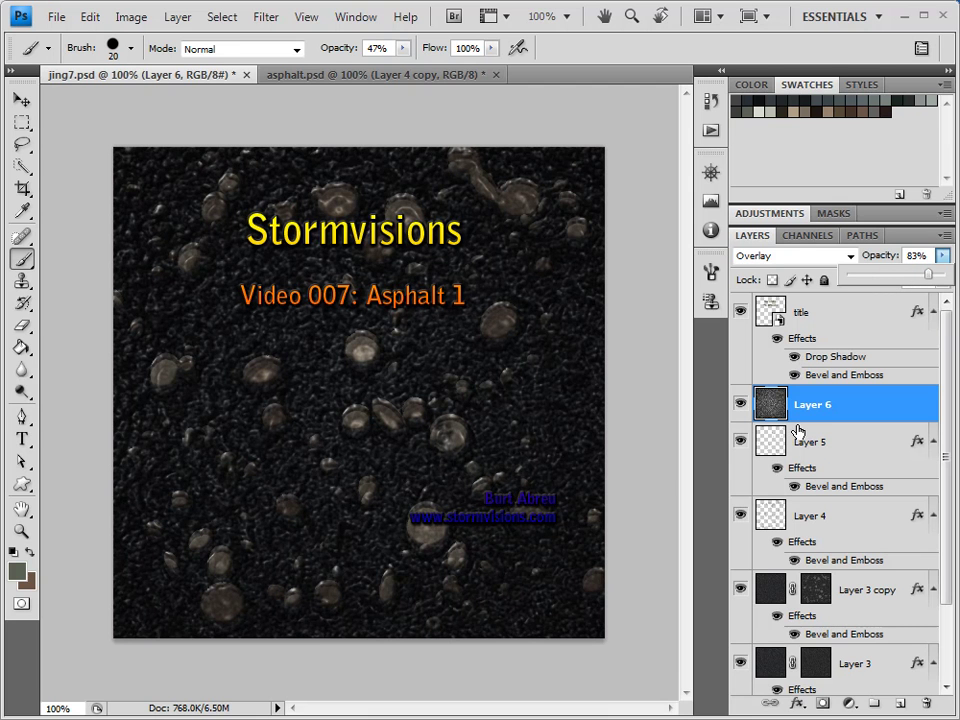
Add a layer mask to Layer 6 and paste the spotted texture into it.
left_click(821, 704)
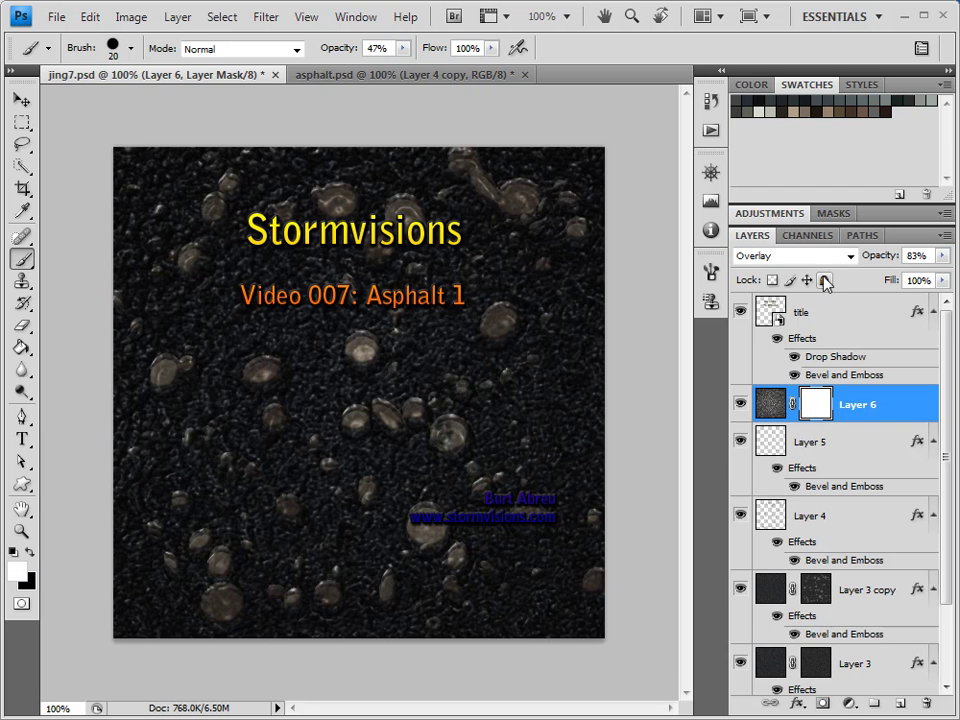
left_click(808, 237)
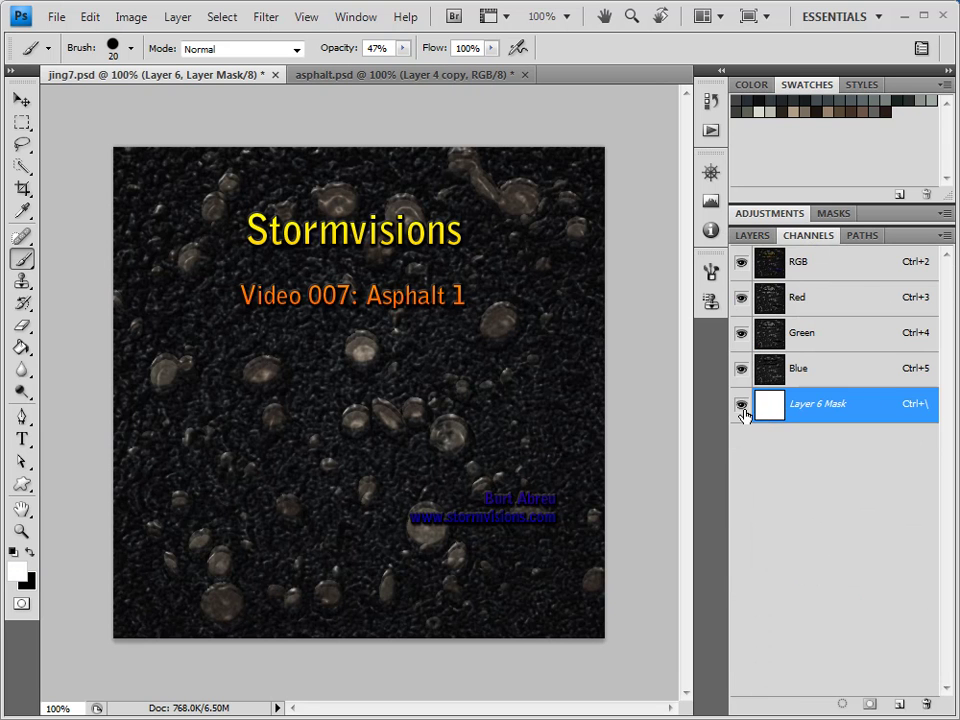
key("x")
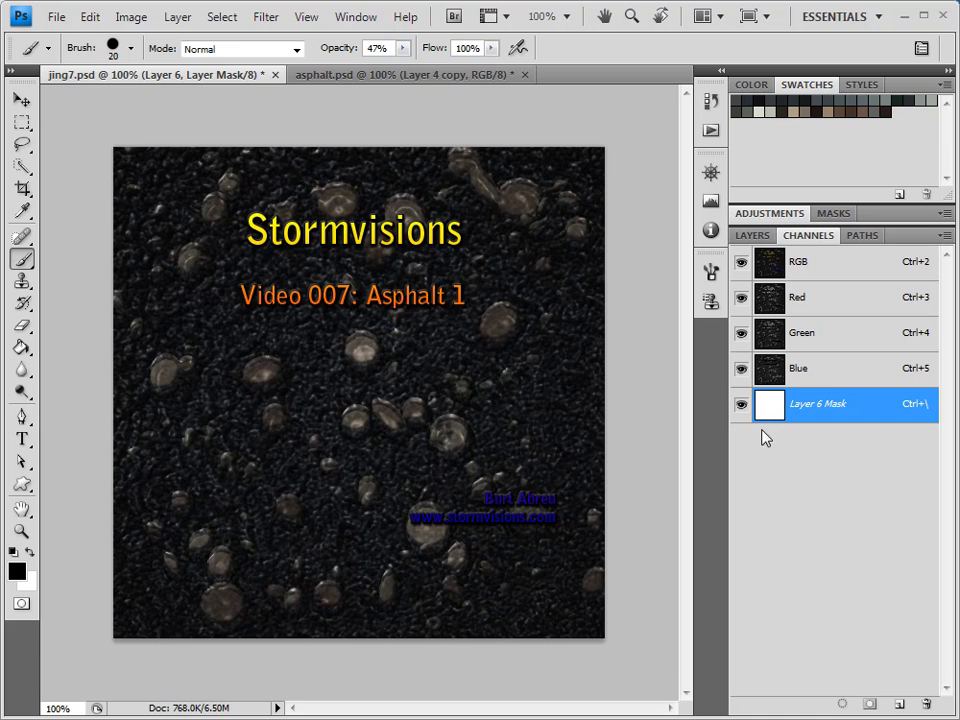
left_click(89, 17)
left_click(105, 186)
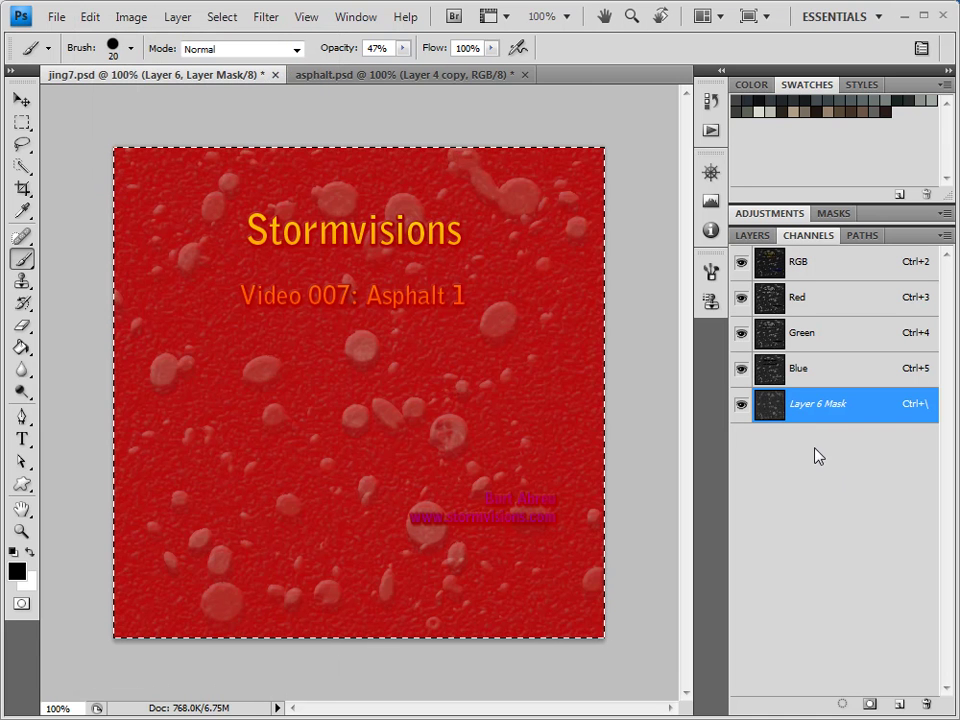
Brighten the Layer 6 mask with Brightness/Contrast set to 44 and 4.
left_click(741, 261)
key("x")
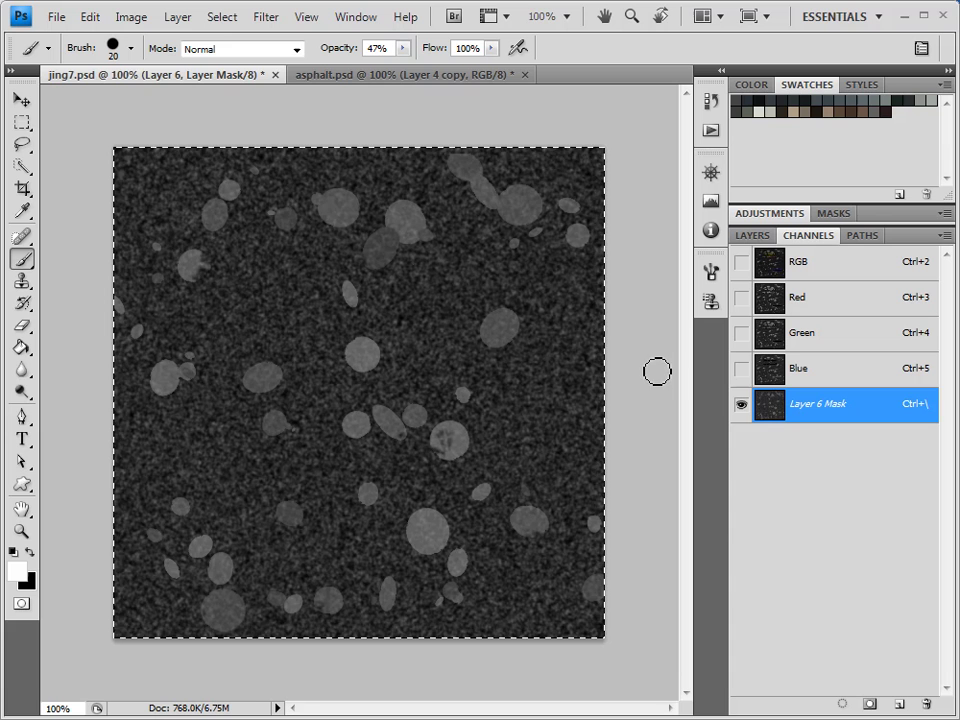
left_click(133, 18)
mouse_move(147, 76)
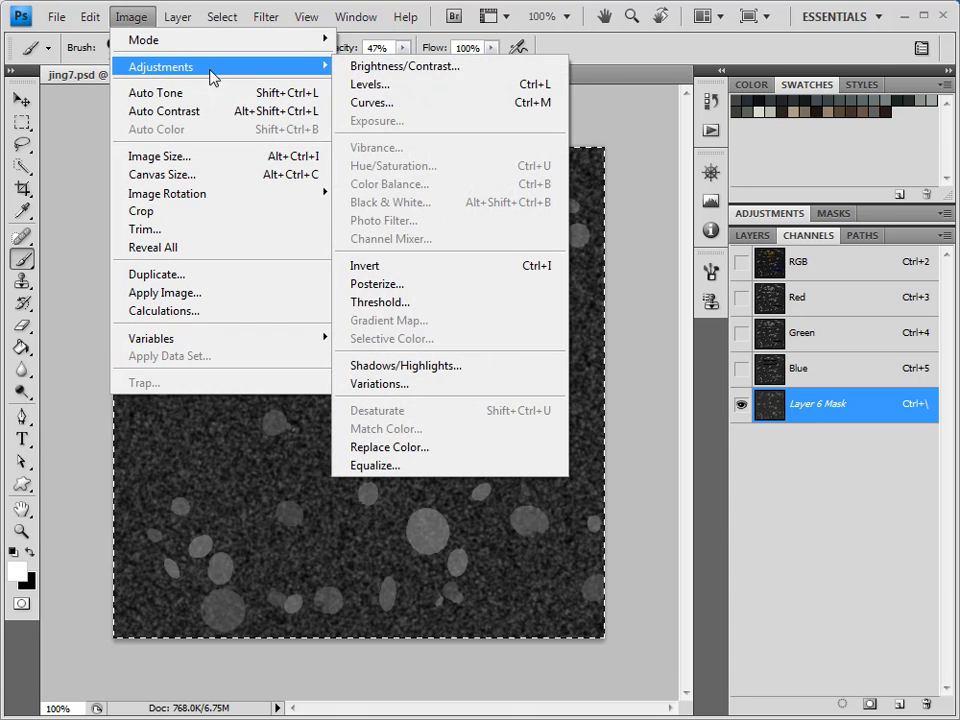
left_click(366, 67)
left_click_drag(439, 281, 467, 281)
left_click_drag(442, 322, 446, 322)
left_click(590, 260)
Hide the mask view, restore the colour composite, and return to the layer list.
key("b")
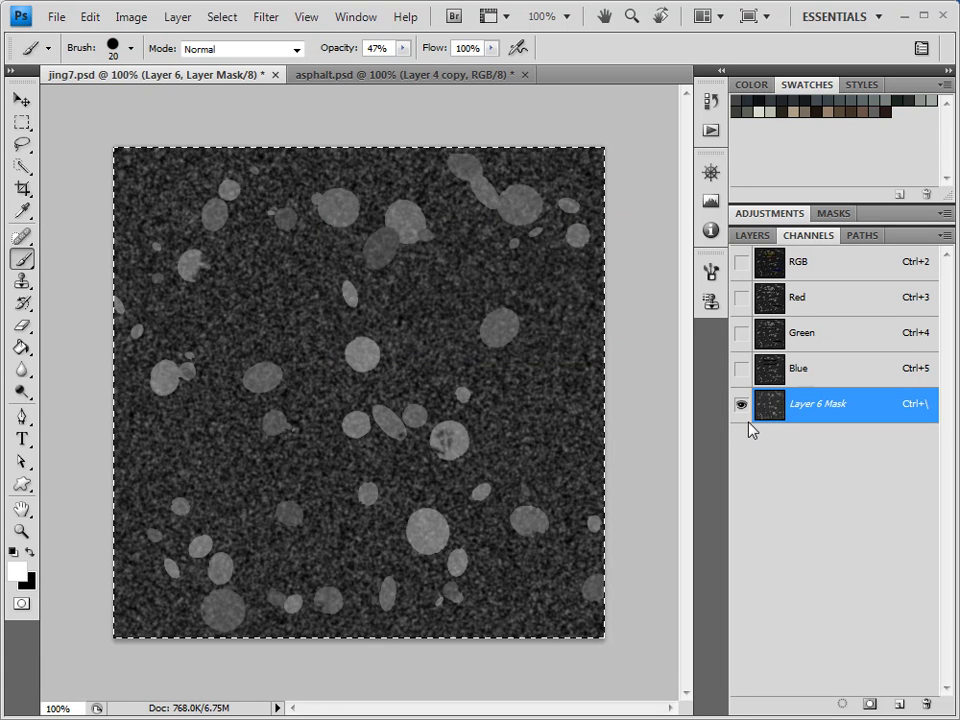
left_click(741, 264)
left_click(741, 404)
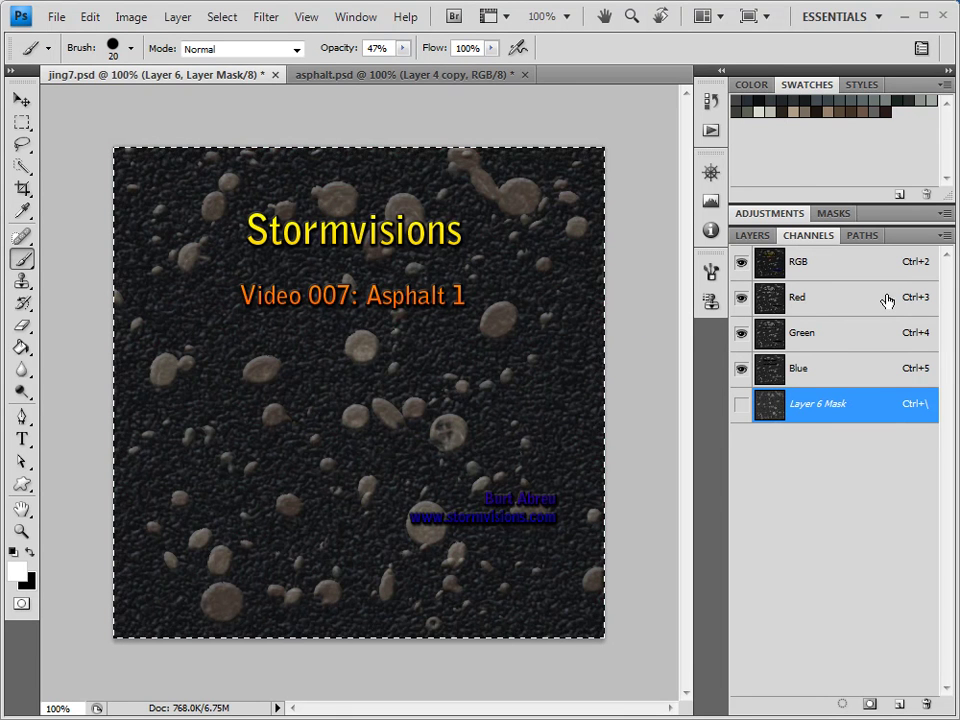
left_click(825, 261)
left_click(752, 236)
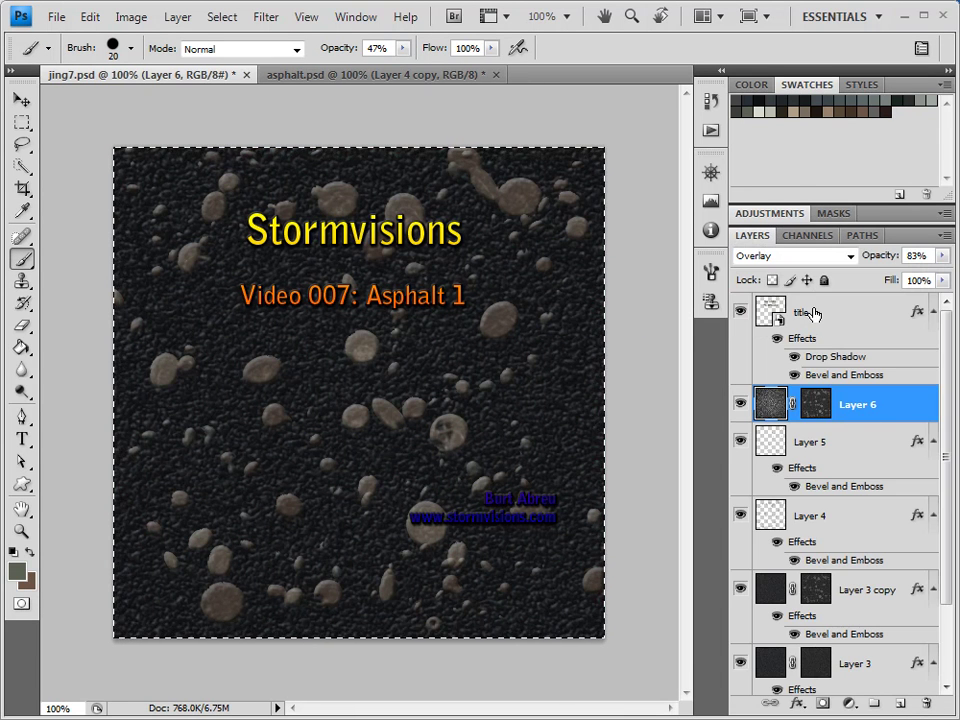
left_click(813, 330)
Undo a wrong paste, then copy Layer 6's plastic-wrap texture into new Layer 7.
left_click(791, 418)
left_click(89, 17)
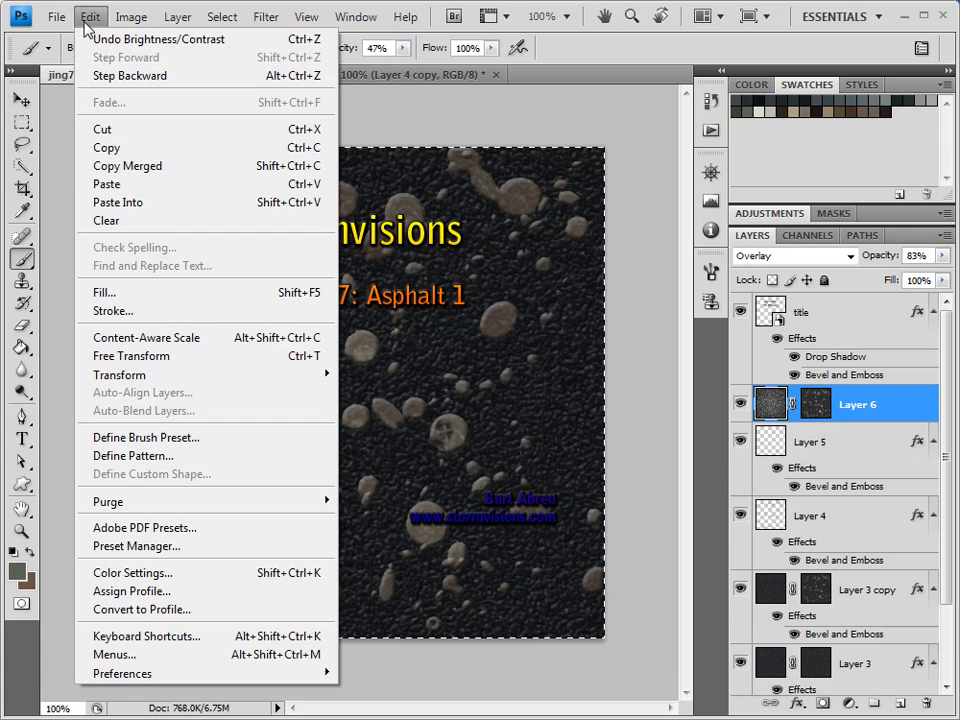
left_click(122, 183)
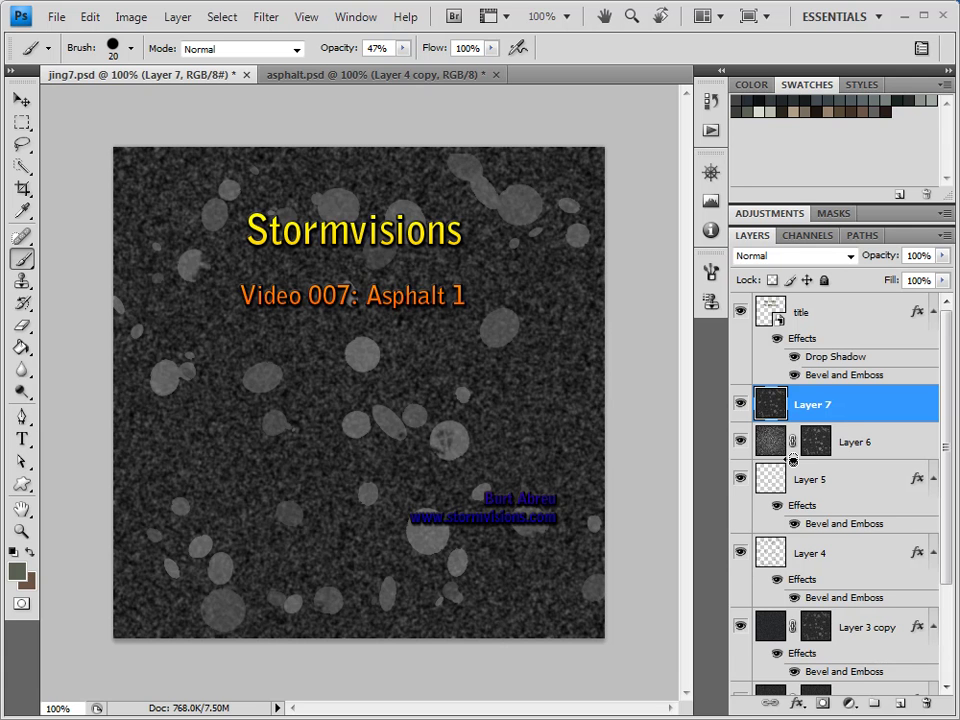
key("ctrl+z")
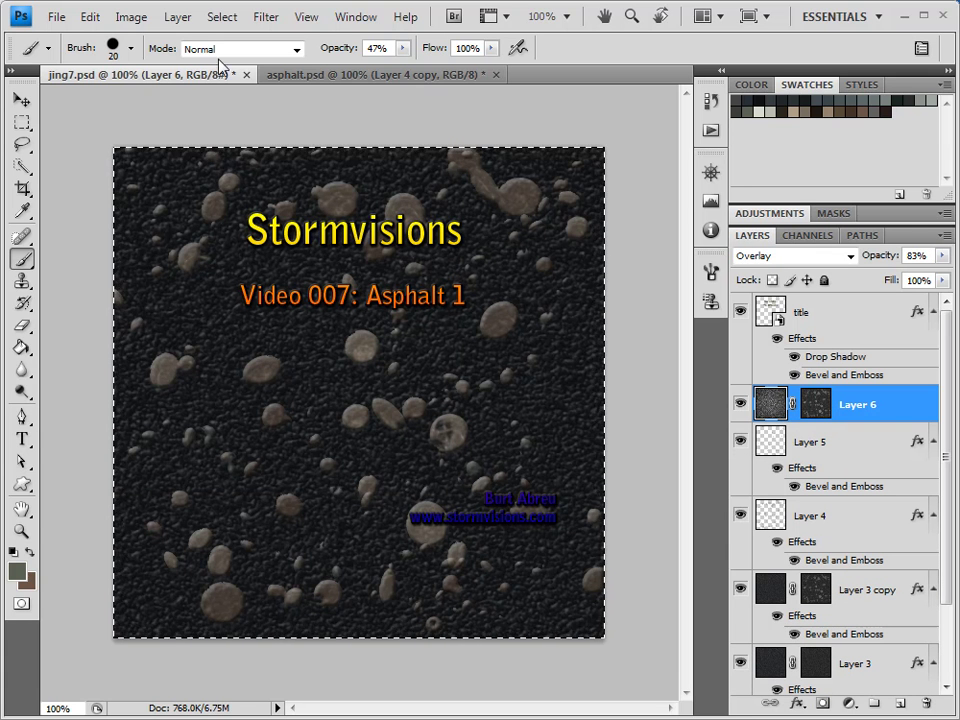
left_click(89, 17)
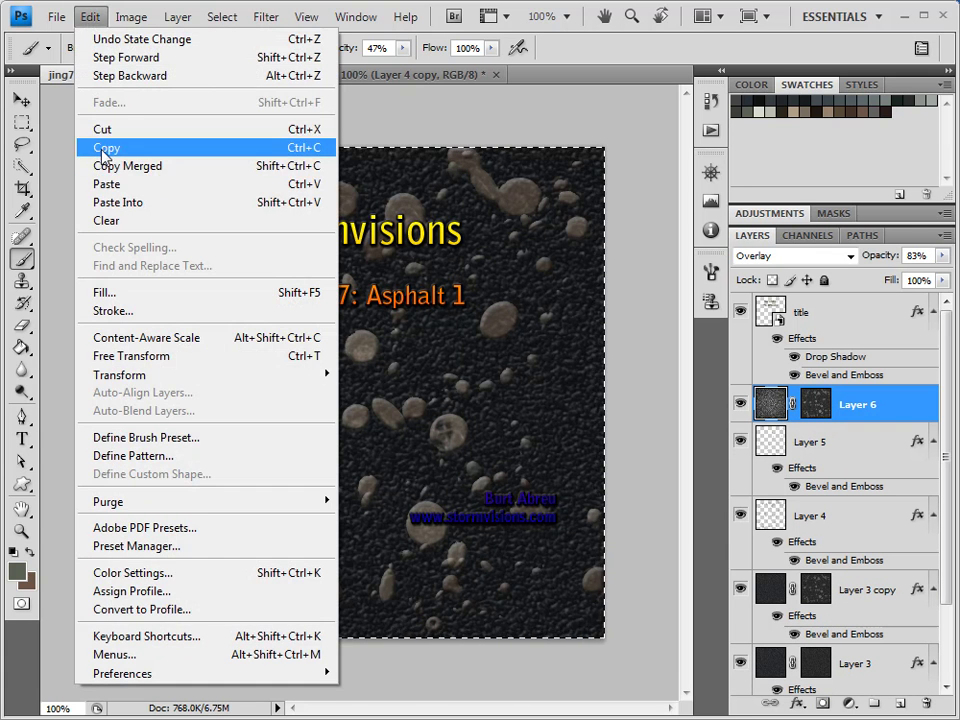
left_click(103, 150)
left_click(90, 17)
left_click(90, 180)
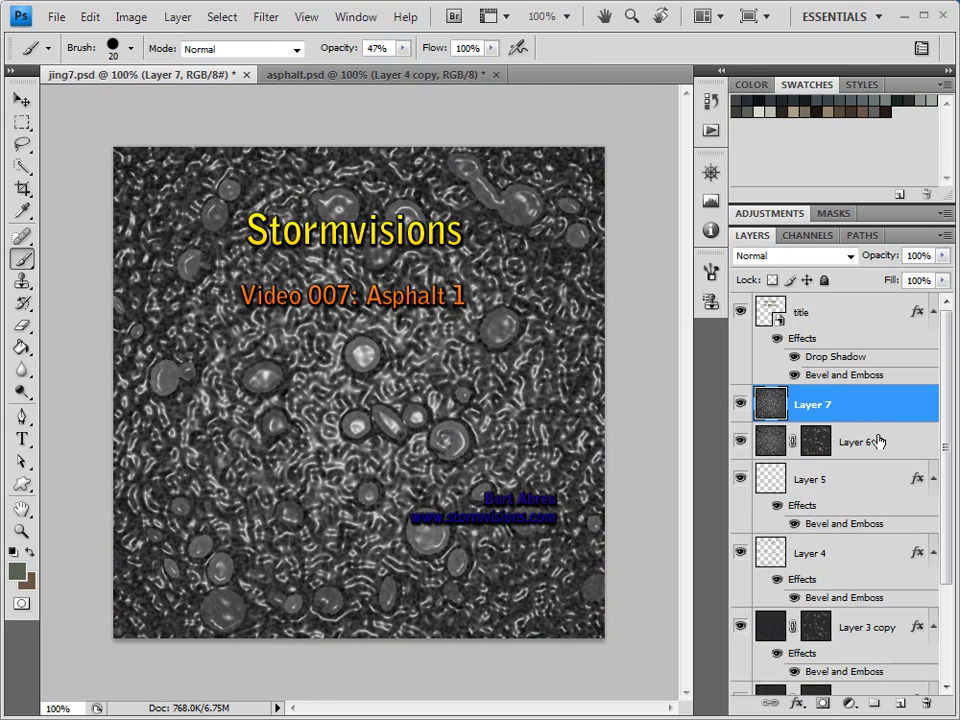
Blend Layer 7 as Overlay at 55% opacity.
left_click(850, 257)
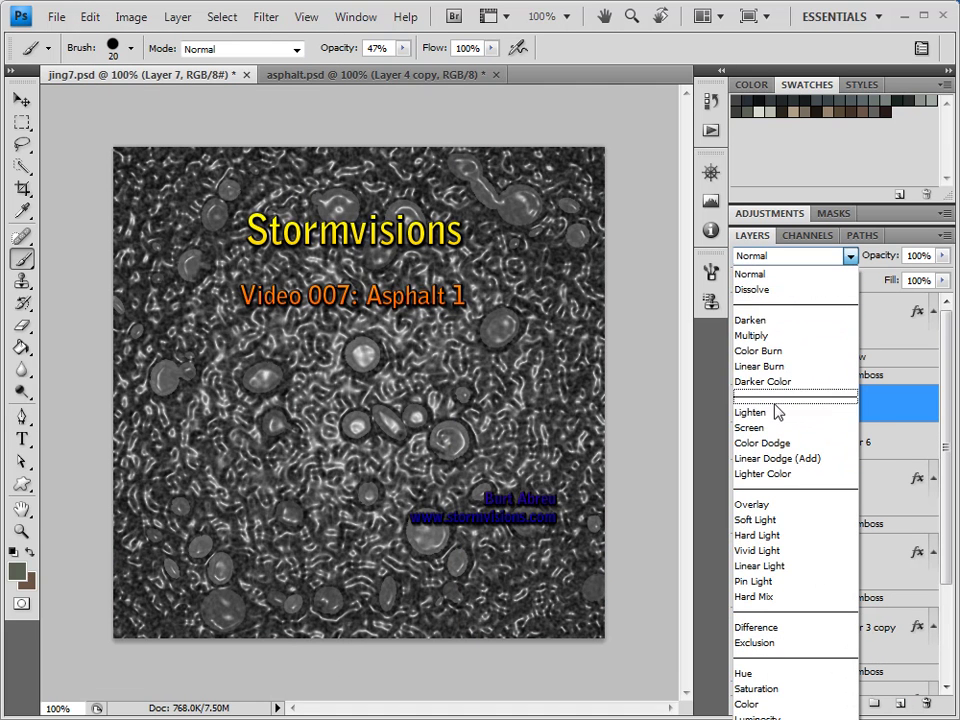
left_click(826, 505)
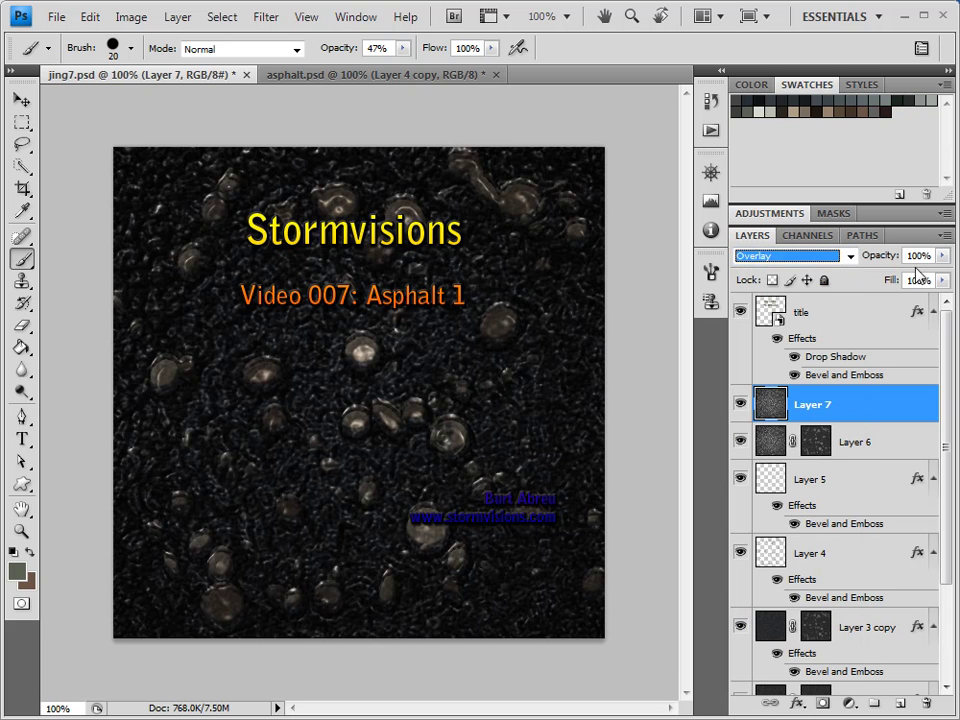
left_click(942, 256)
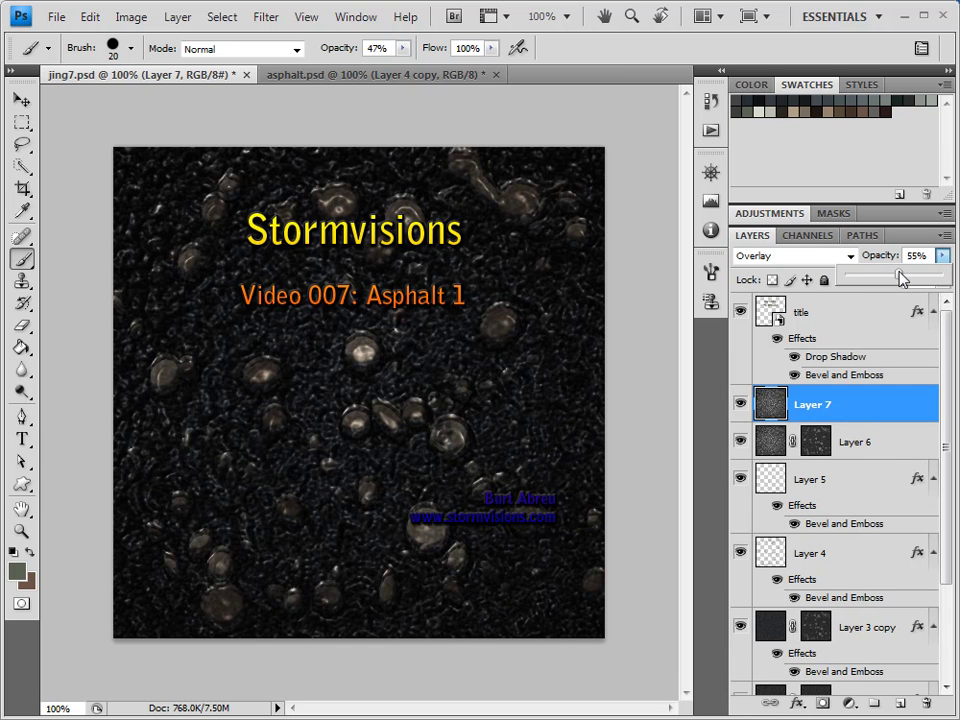